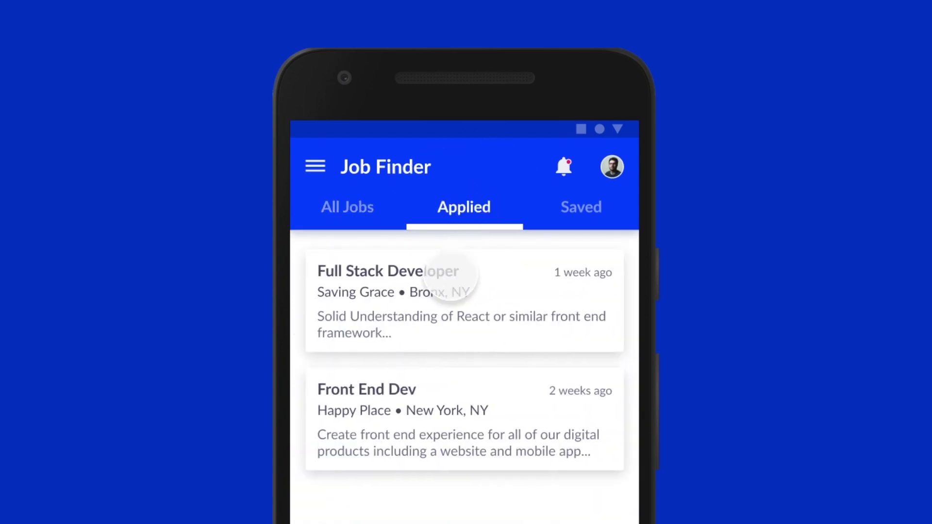
- Switch the demo prototype to the All Jobs tab
left_click(345, 213)
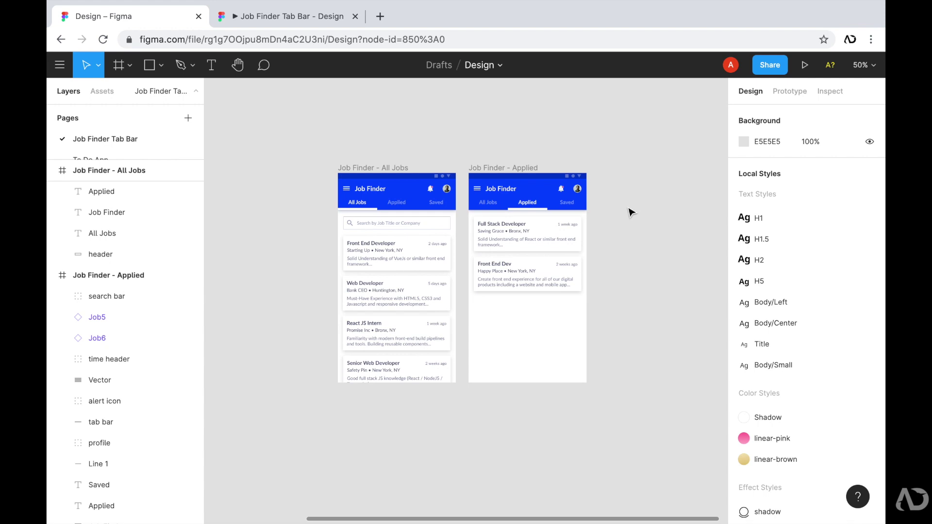
- View the prototype in presentation mode, then return to the Job Finder design editor
left_click(806, 67)
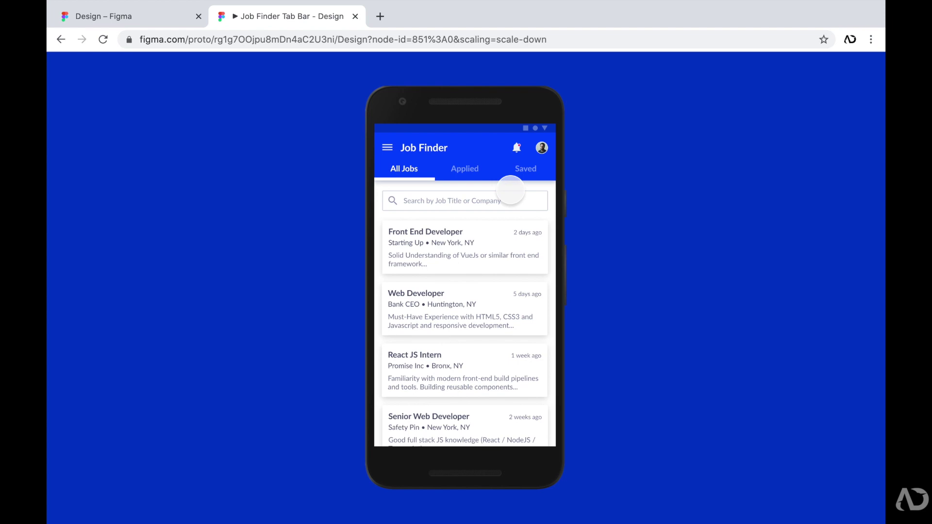
left_click(151, 19)
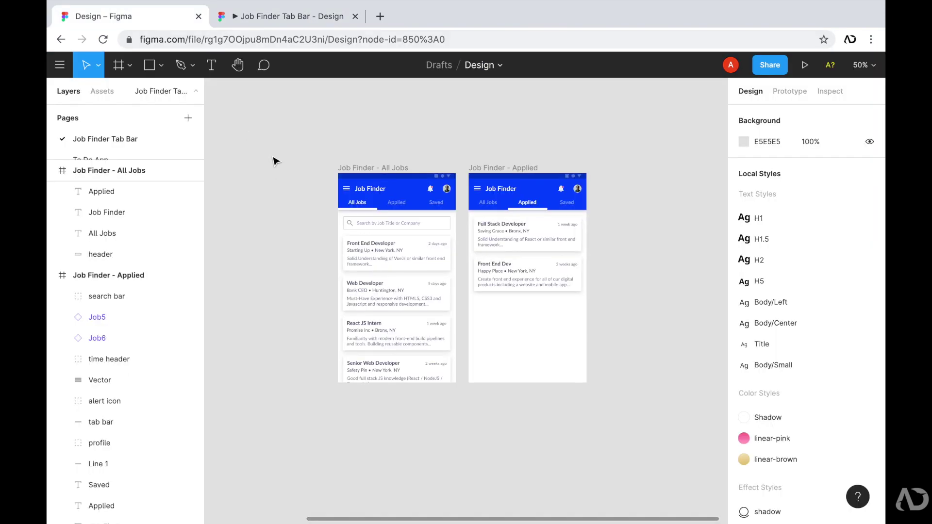
- At 100% zoom, select the All Jobs frame's Applied label and show its prototype settings
key("shift+0")
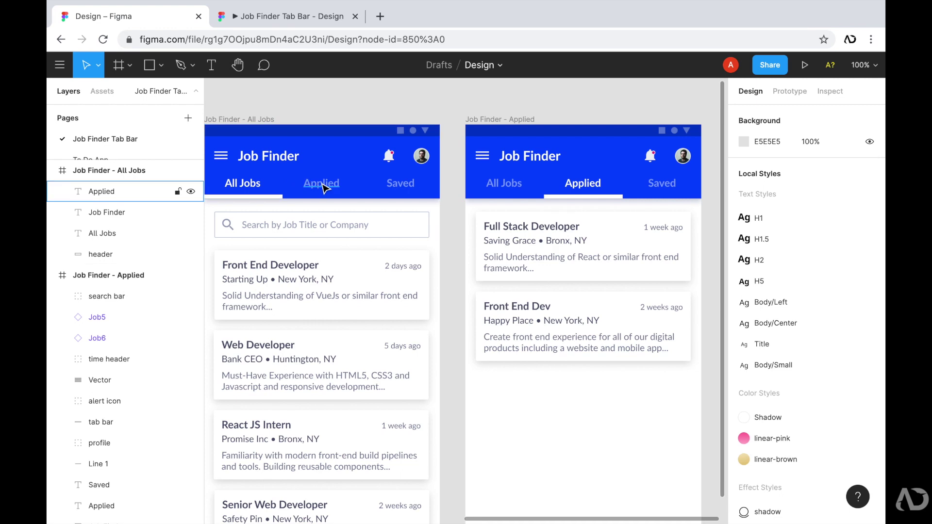
left_click(321, 184)
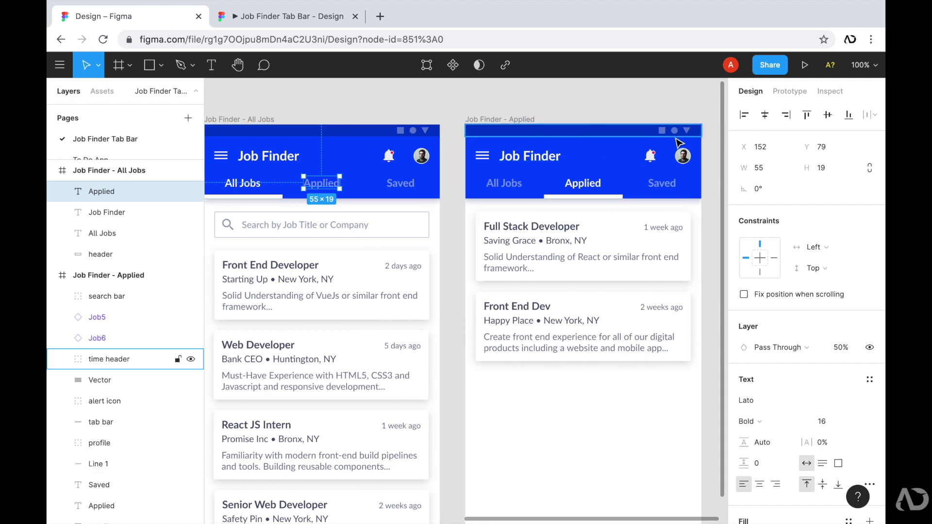
left_click(795, 91)
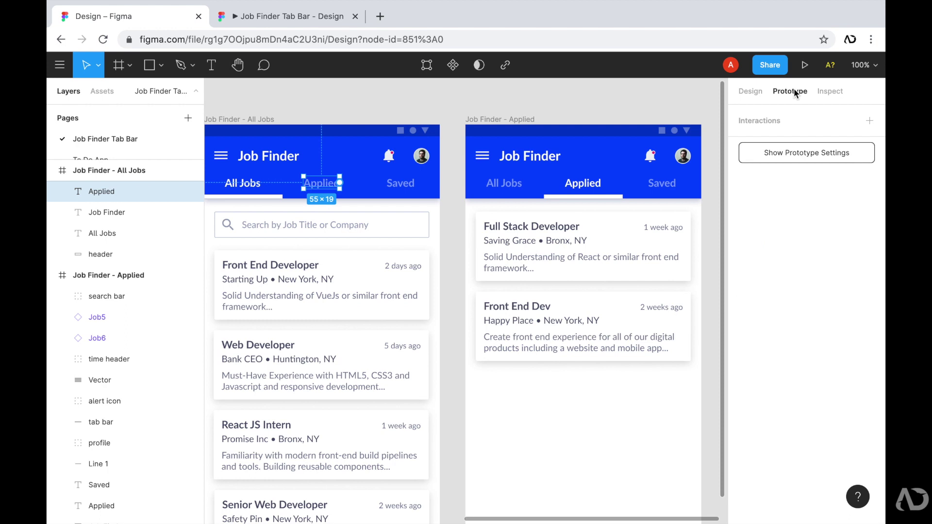
left_click(340, 184)
- Link the Applied label to the Job Finder - Applied frame with On Tap, Navigate To, Instant
left_click_drag(340, 184, 497, 213)
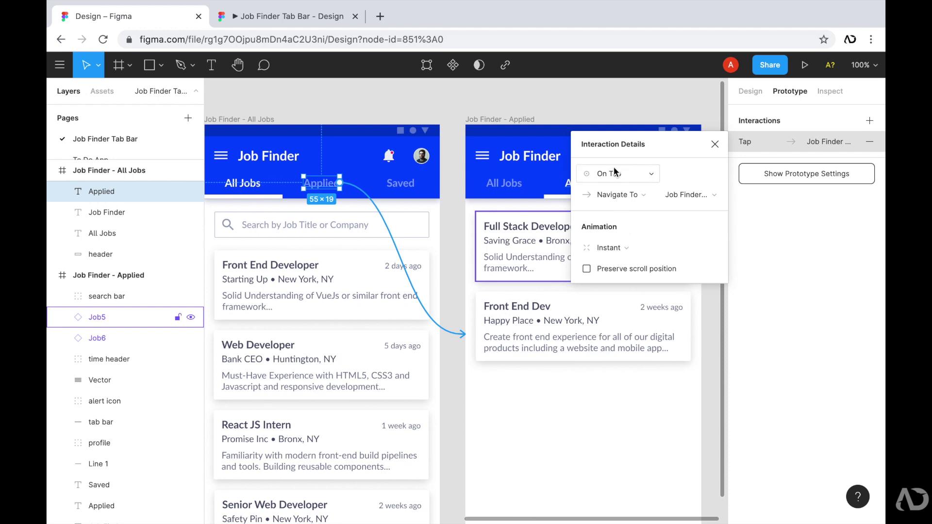
left_click(610, 173)
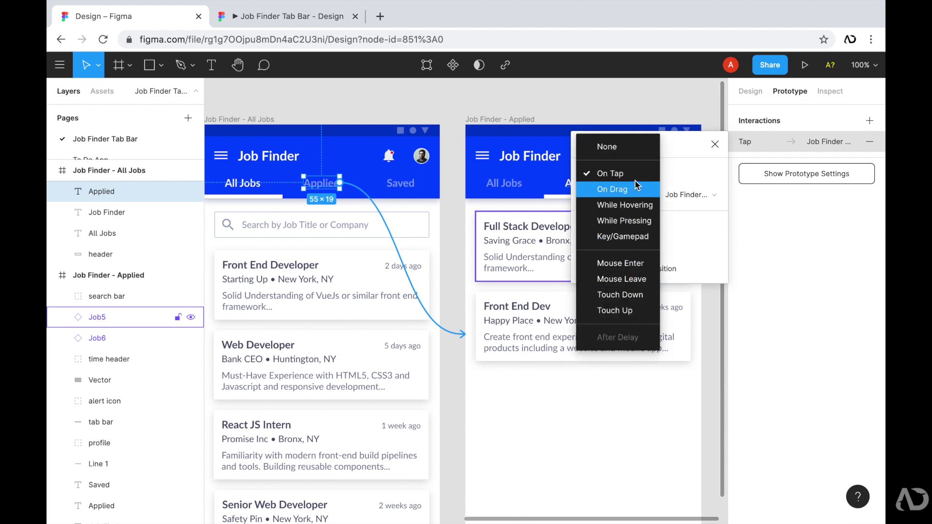
left_click(687, 157)
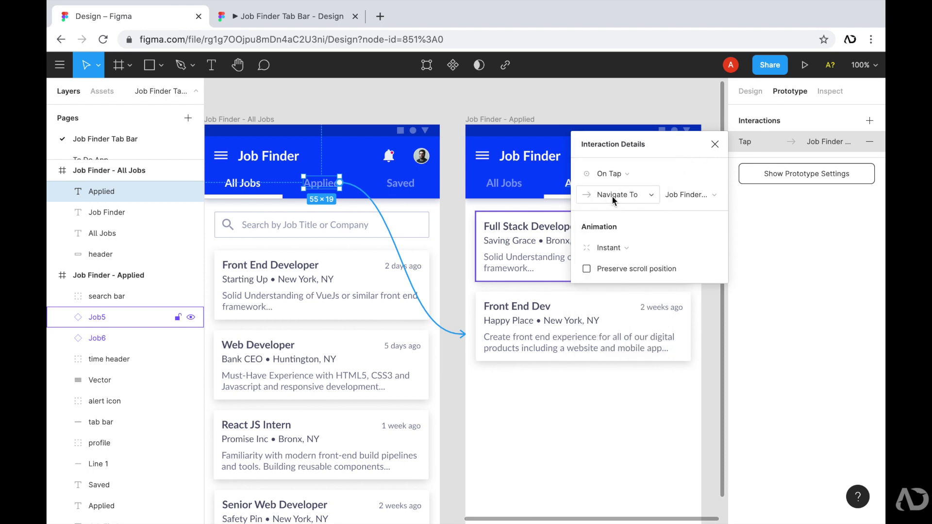
left_click(633, 195)
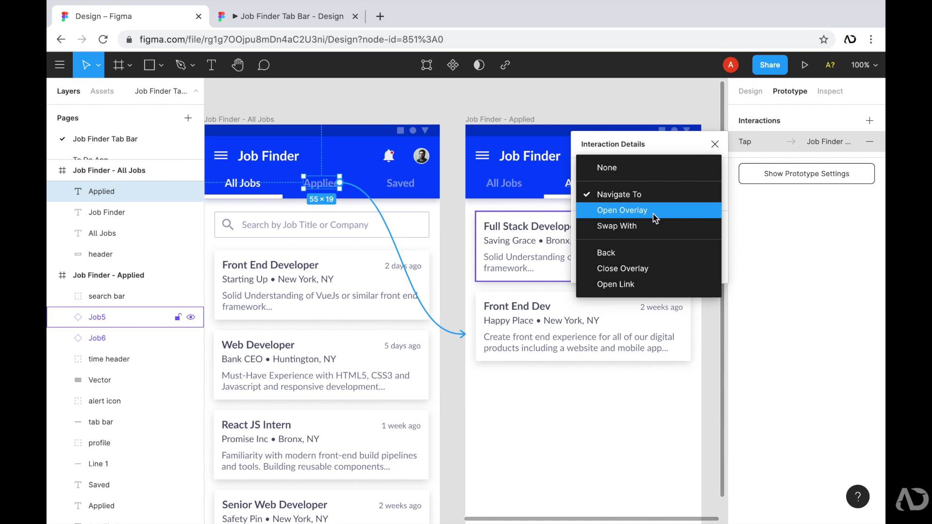
left_click(675, 142)
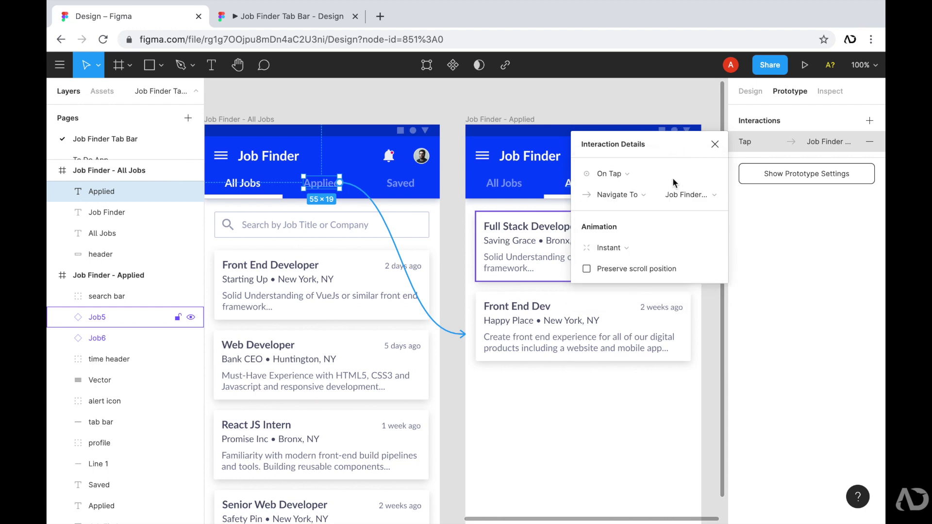
left_click(629, 252)
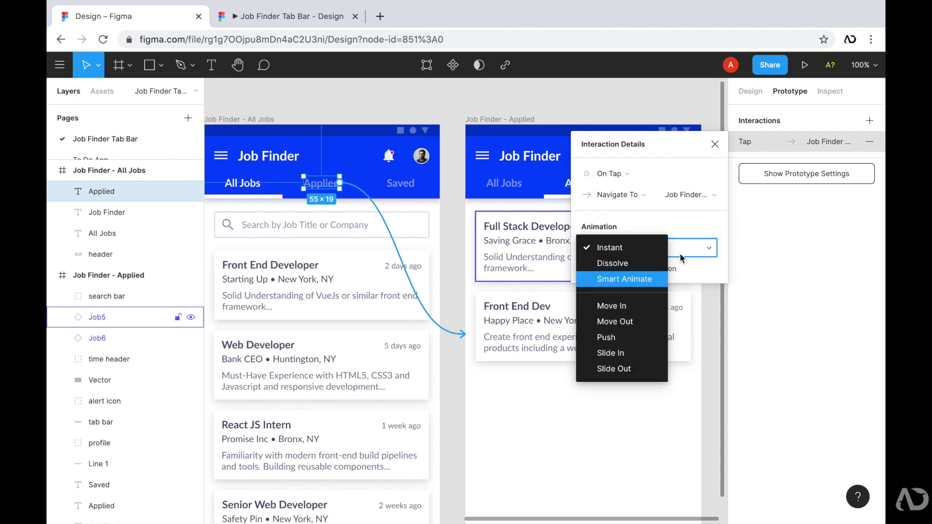
left_click(683, 219)
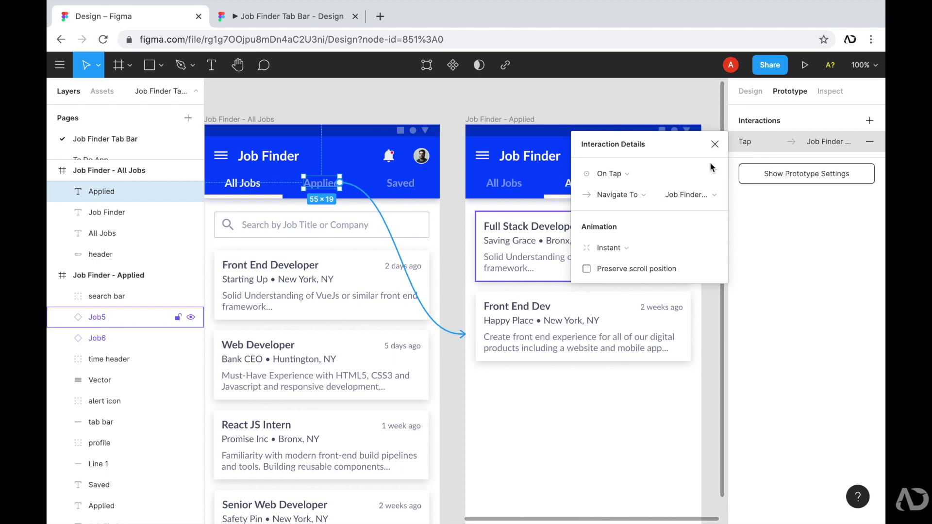
left_click(715, 144)
- Test the prototype by tapping Applied to reach the Applied screen, then return to the editor
left_click(290, 19)
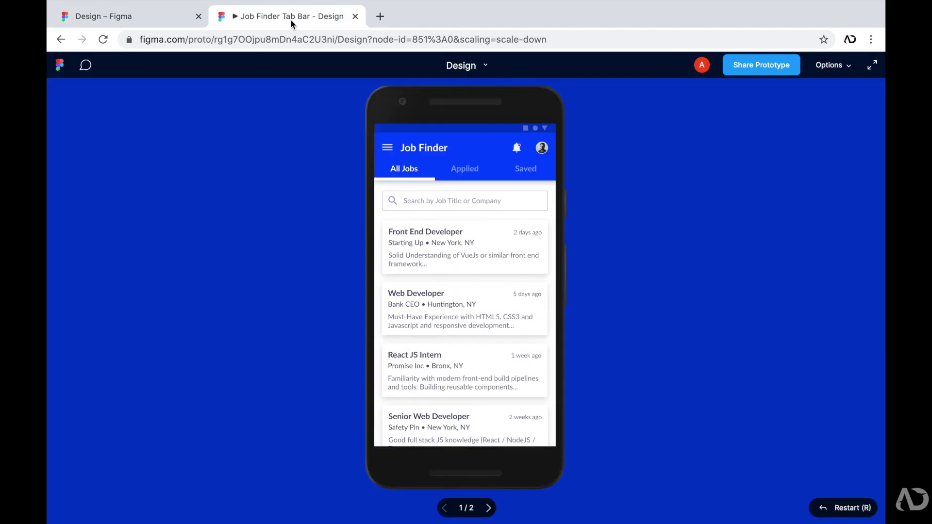
left_click(467, 168)
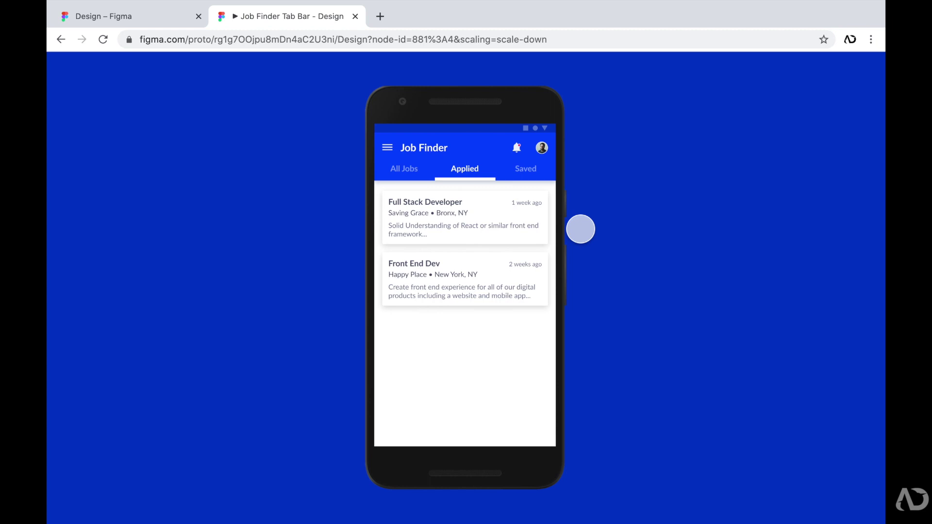
left_click(143, 18)
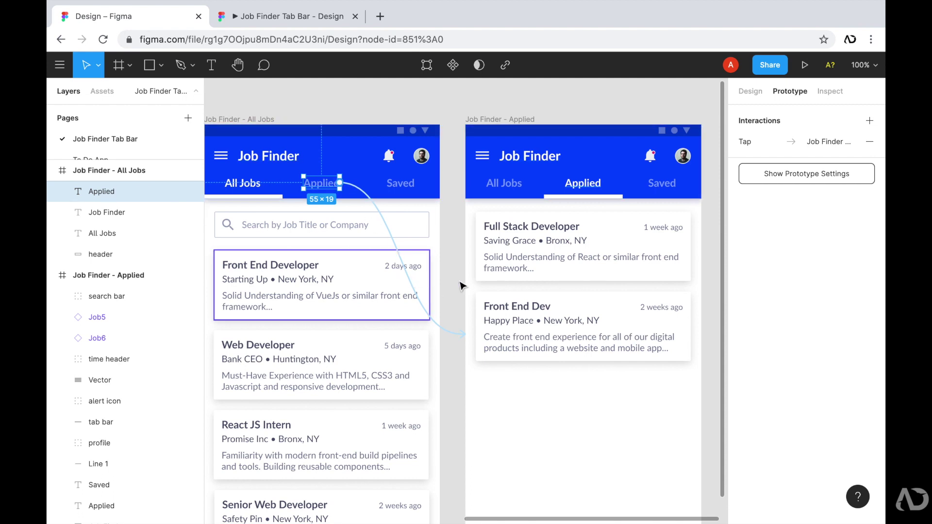
- Change the Applied tap transition to Smart Animate with Ease Out over 300ms
left_click(753, 142)
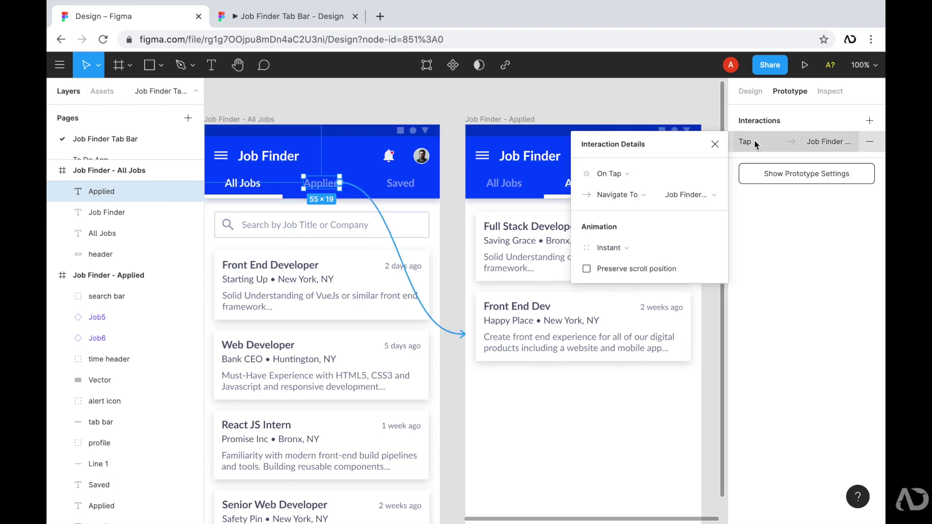
left_click(598, 248)
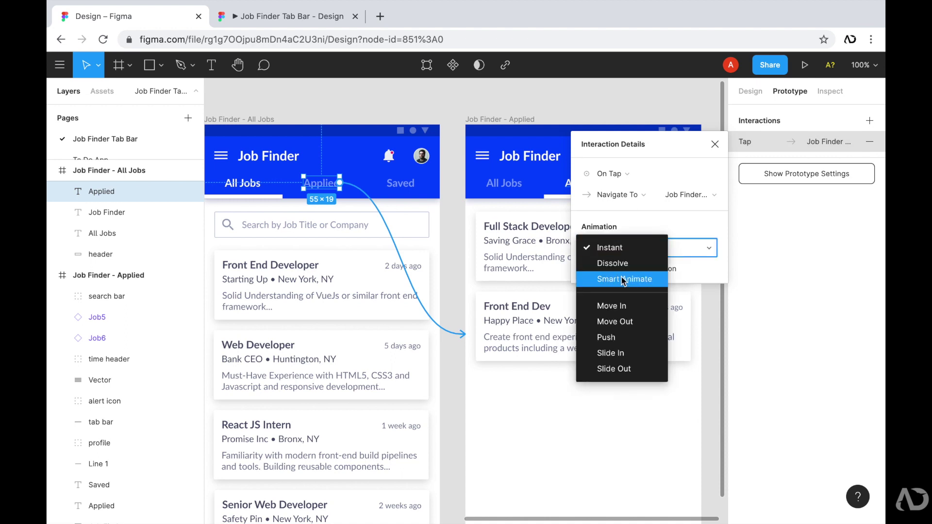
left_click(623, 280)
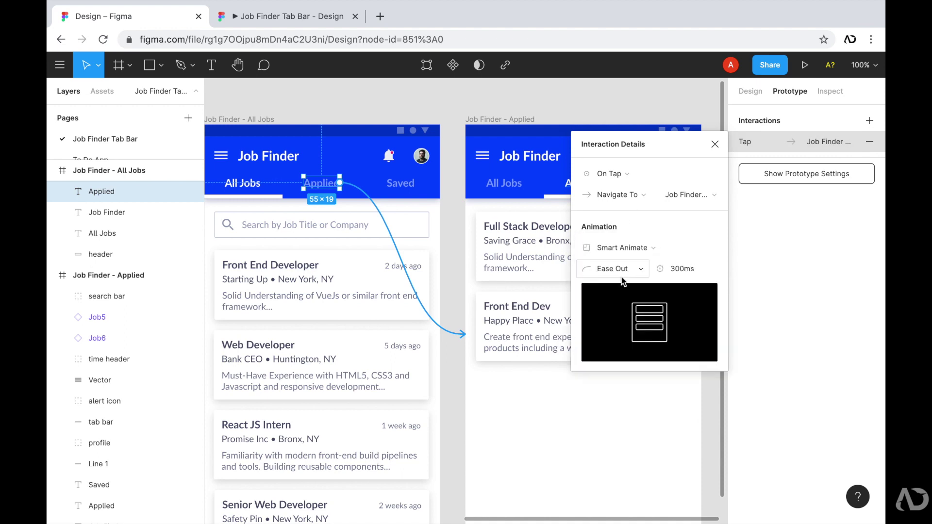
left_click(746, 274)
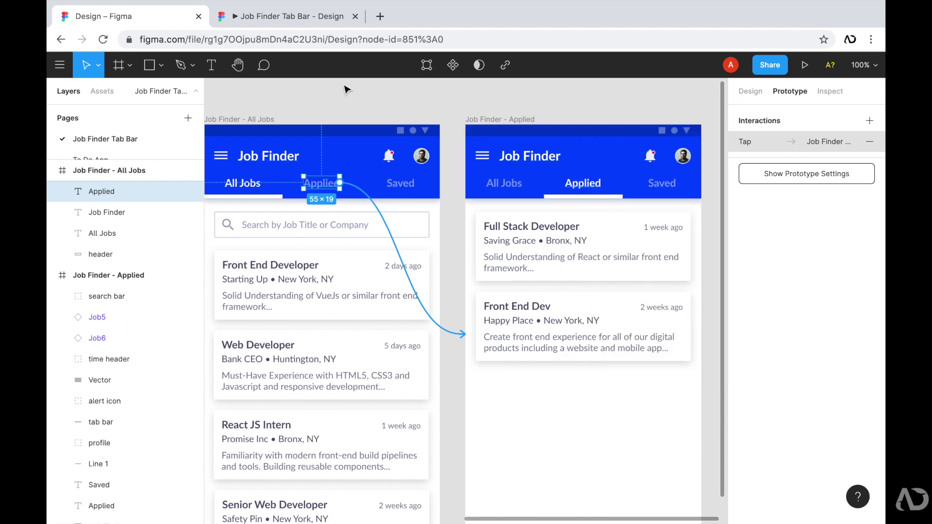
- Preview the Smart Animate transition by tapping Applied in the prototype, then return to the editor
left_click(305, 22)
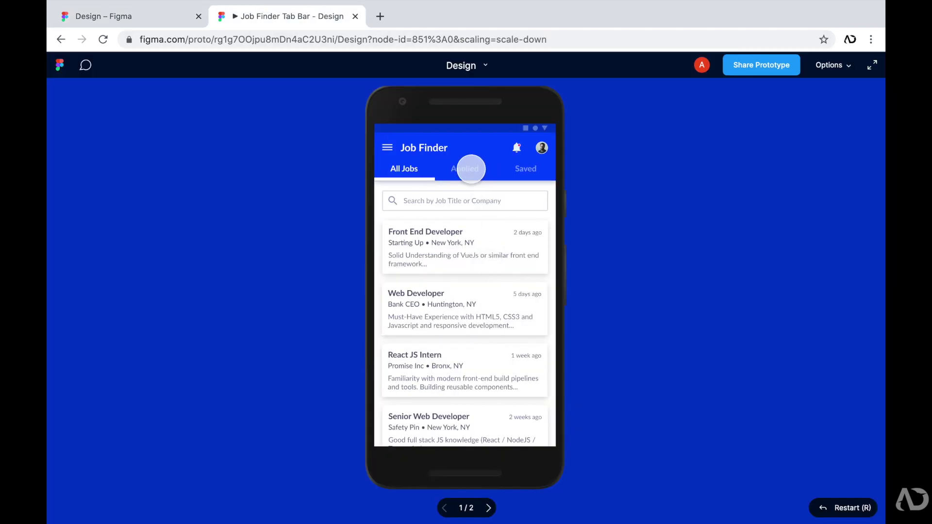
left_click(469, 170)
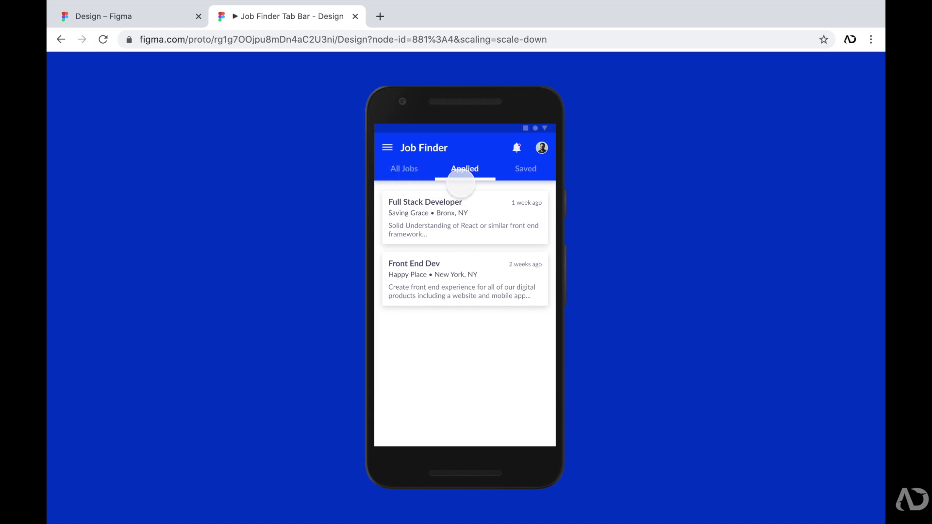
left_click(178, 18)
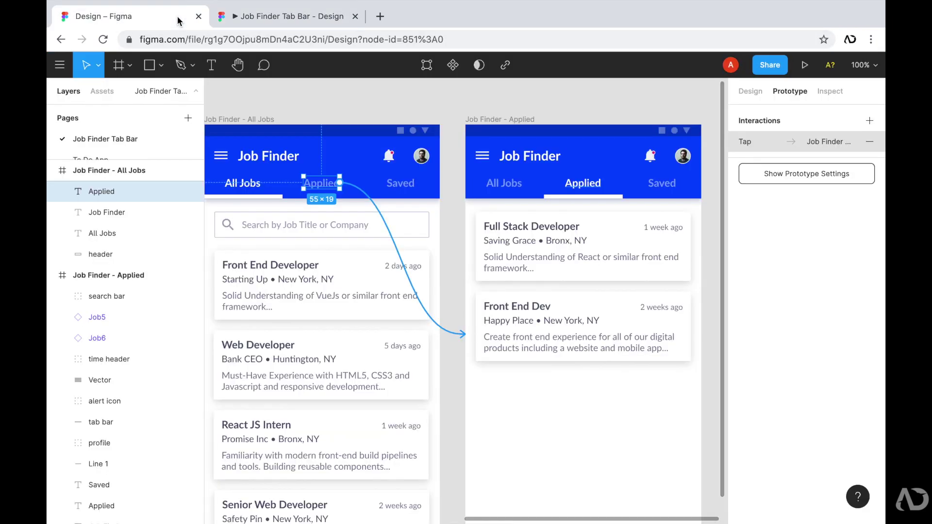
left_click(254, 197)
scroll(251, 196, "left", 3)
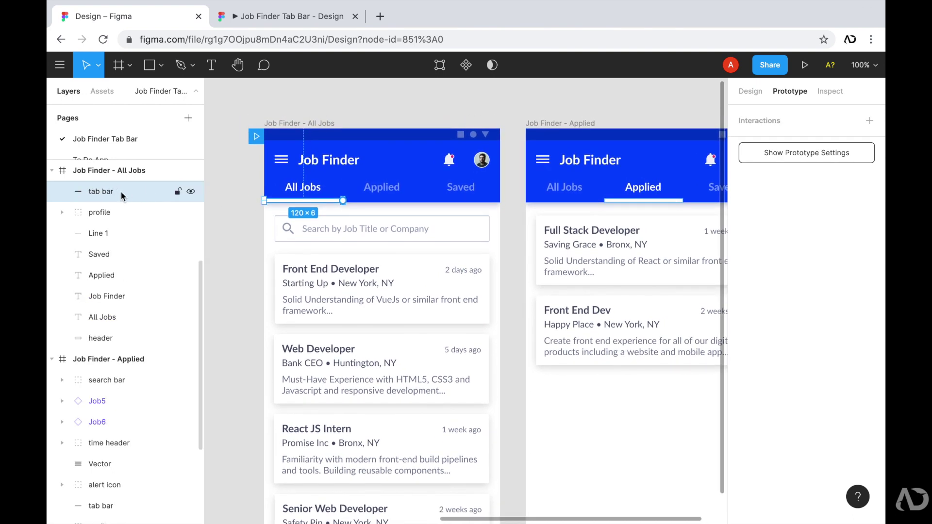
left_click(619, 201)
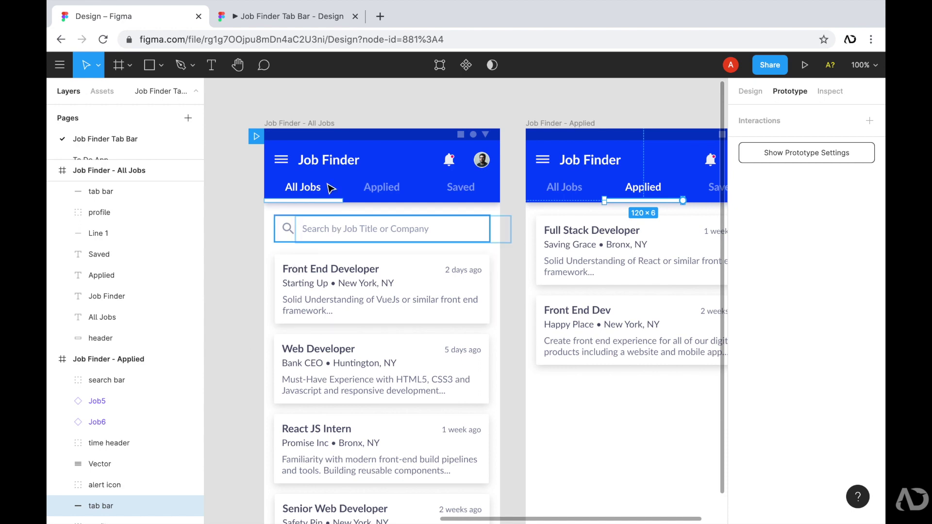
- Set the Applied label's Smart Animate duration to 500ms
left_click(312, 122)
left_click(377, 188)
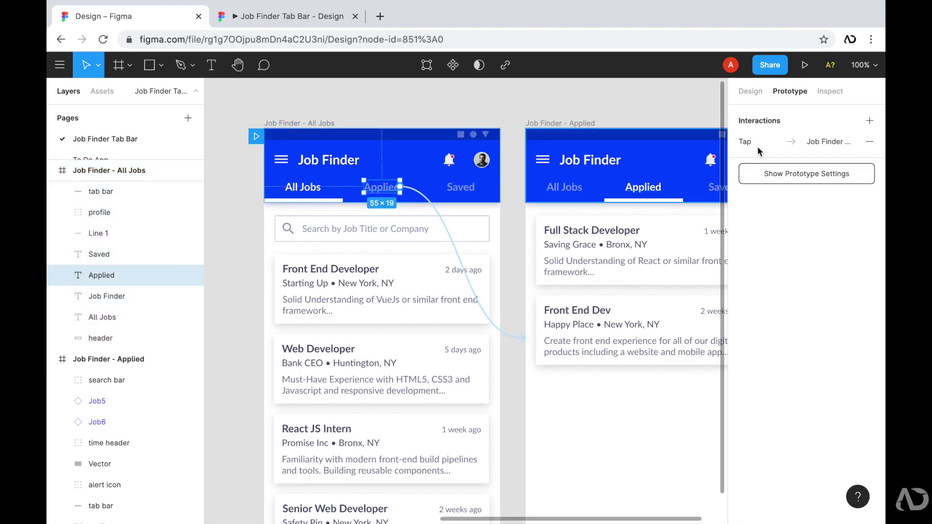
left_click(827, 142)
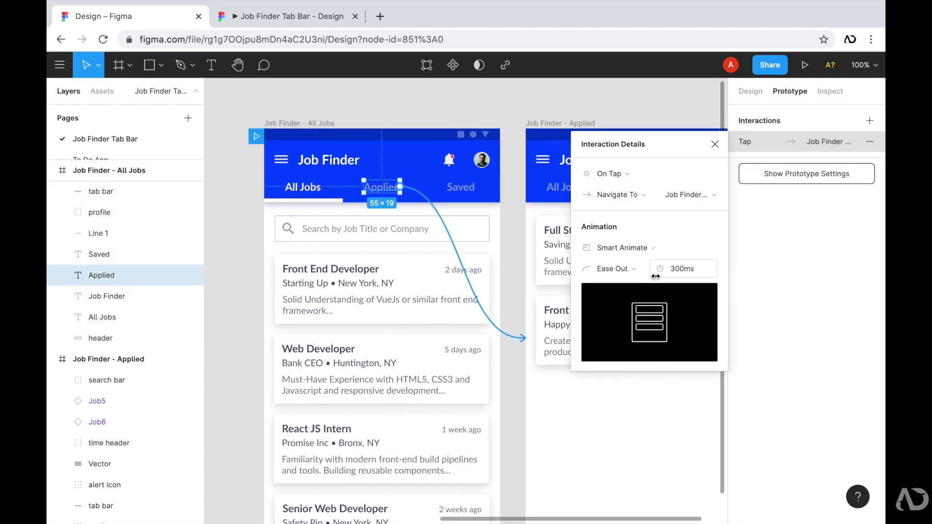
left_click(683, 268)
type("500")
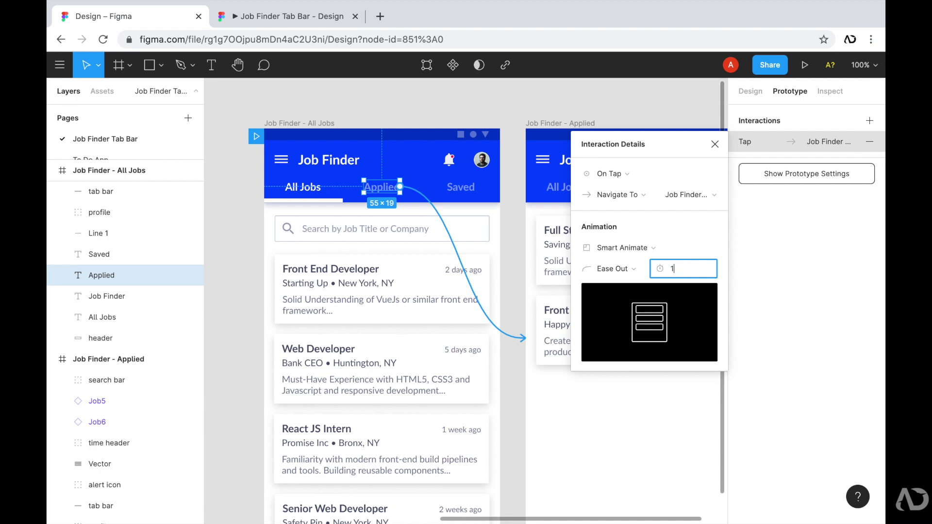
left_click(755, 280)
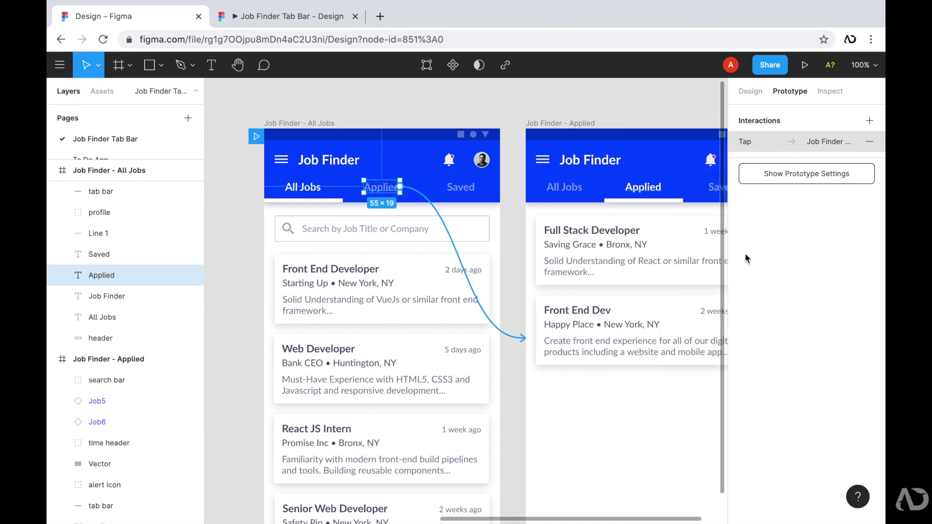
- Check the 500ms transition by tapping Applied in the prototype preview, then return to the editor
left_click(296, 15)
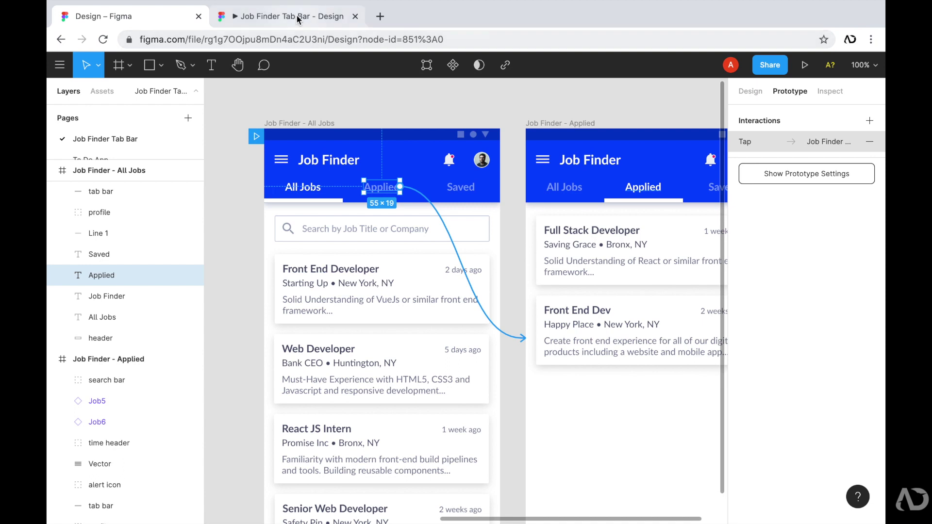
left_click(468, 170)
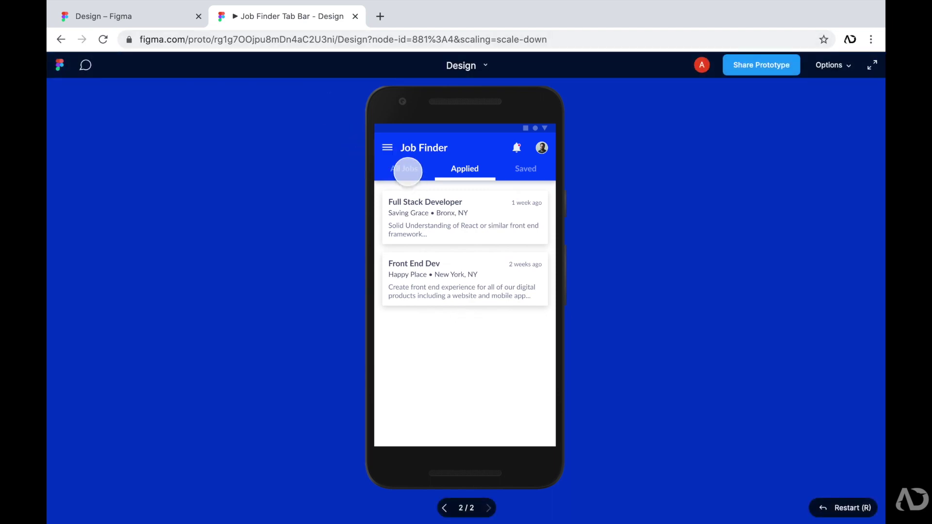
left_click(143, 19)
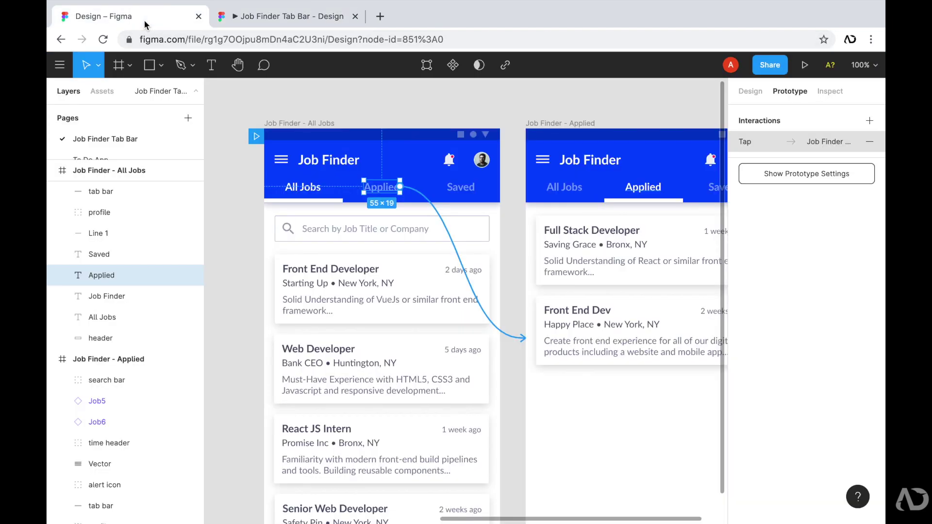
left_click(567, 190)
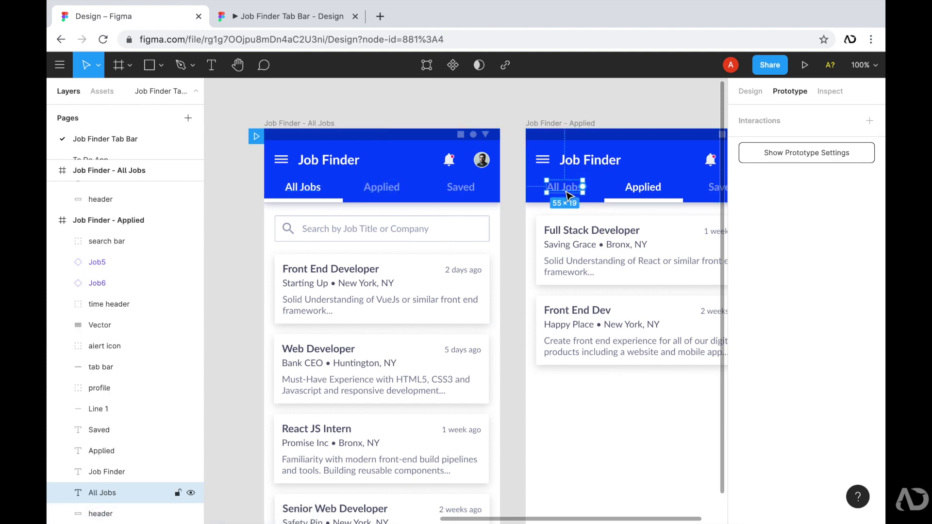
- Link the Applied frame's All Jobs label back to the Job Finder - All Jobs frame
left_click_drag(583, 186, 428, 173)
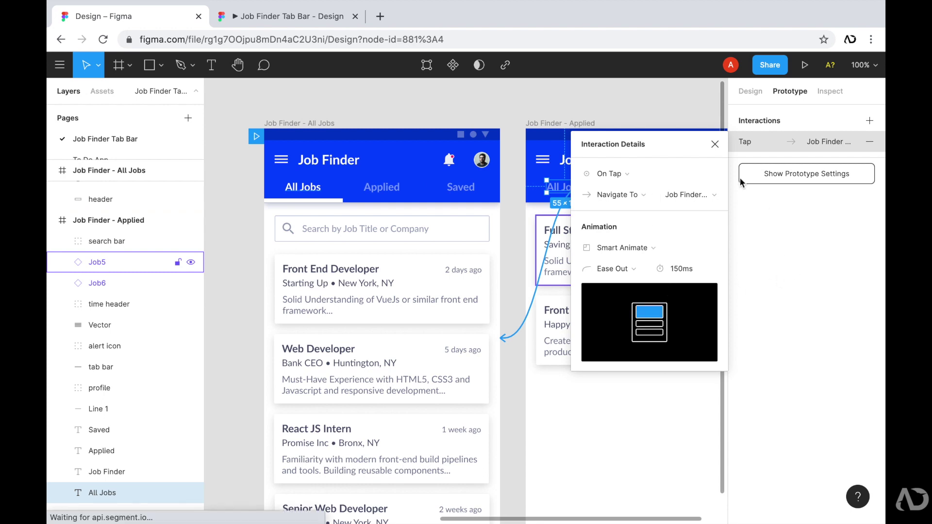
left_click(715, 144)
left_click(289, 16)
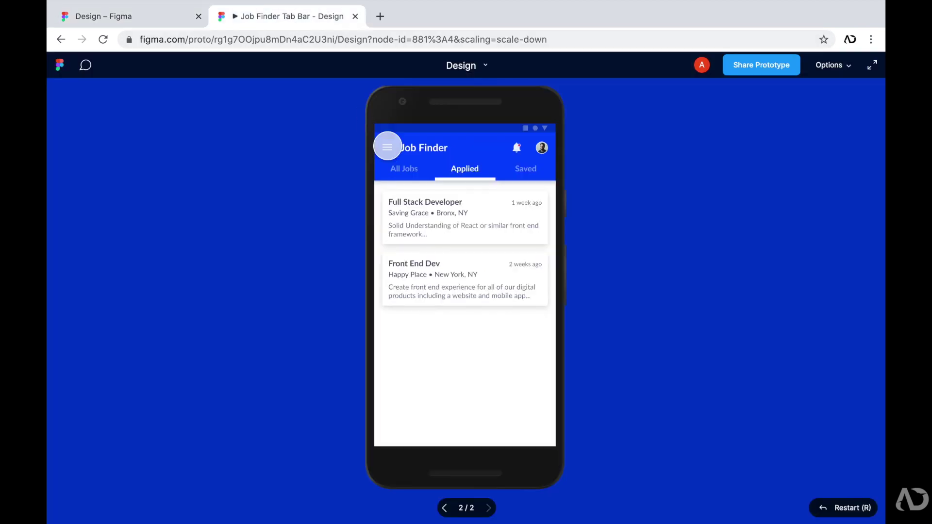
- Alternate between All Jobs and Applied in the preview to test both transitions
left_click(404, 169)
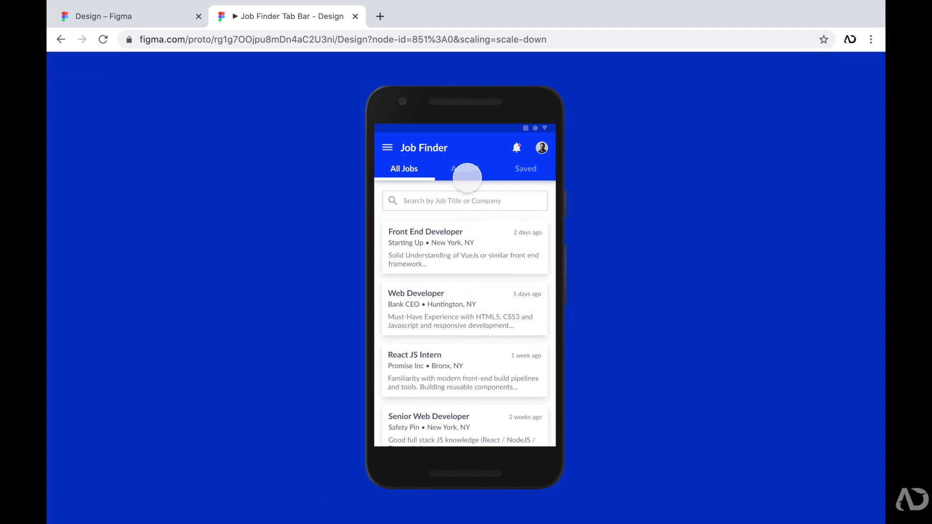
left_click(466, 171)
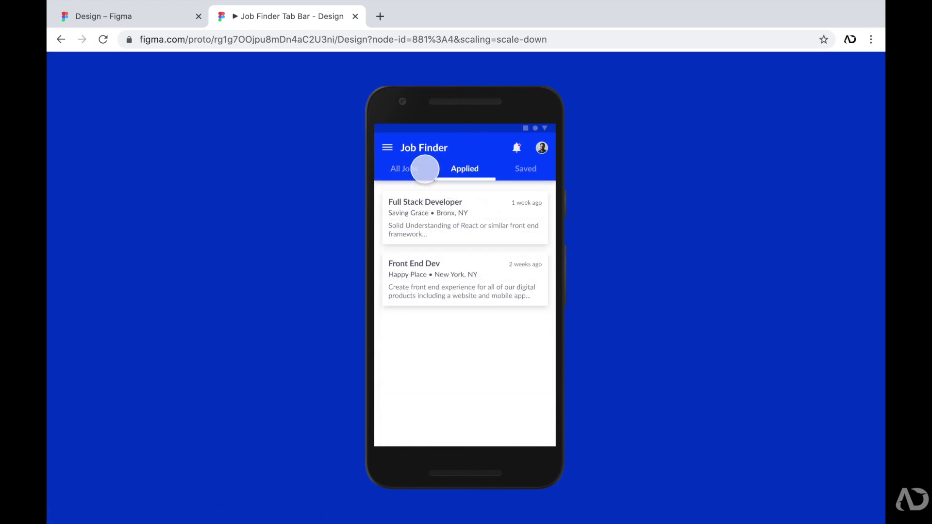
left_click(406, 168)
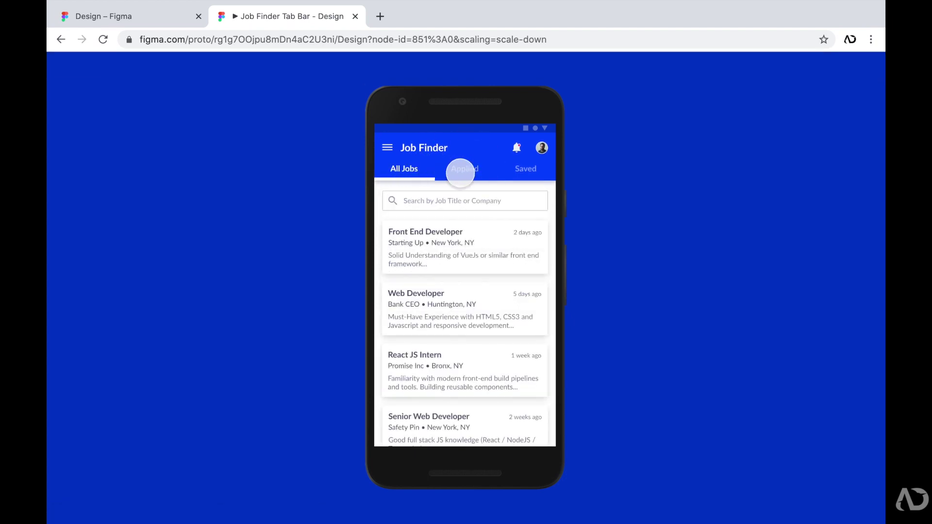
left_click(460, 170)
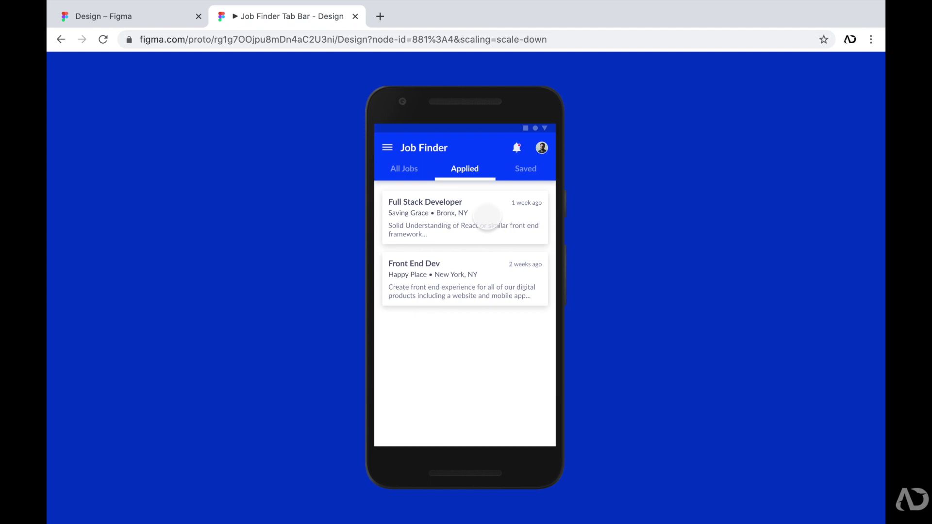
- Zoom out to 50%, drag the Job Finder - Applied frame further right, then return to 100%
left_click(164, 26)
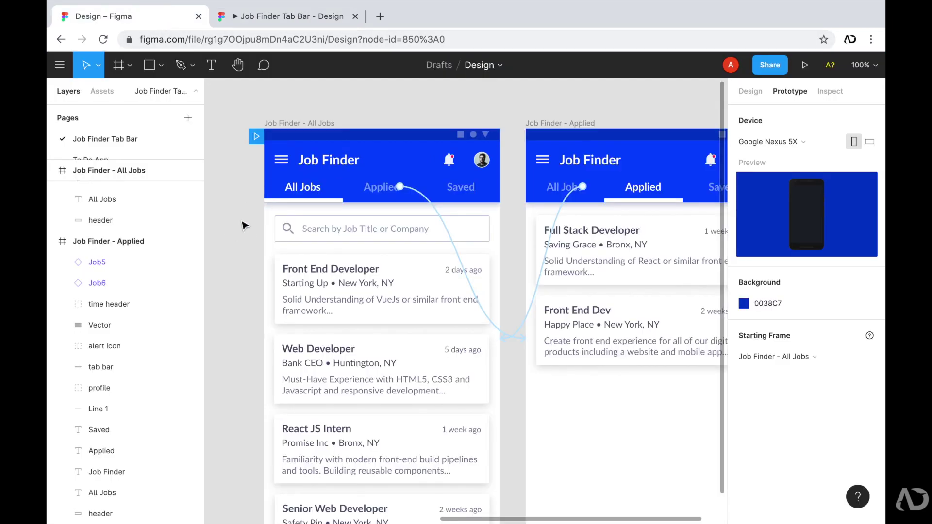
scroll(287, 252, "down", 2)
left_click(287, 252)
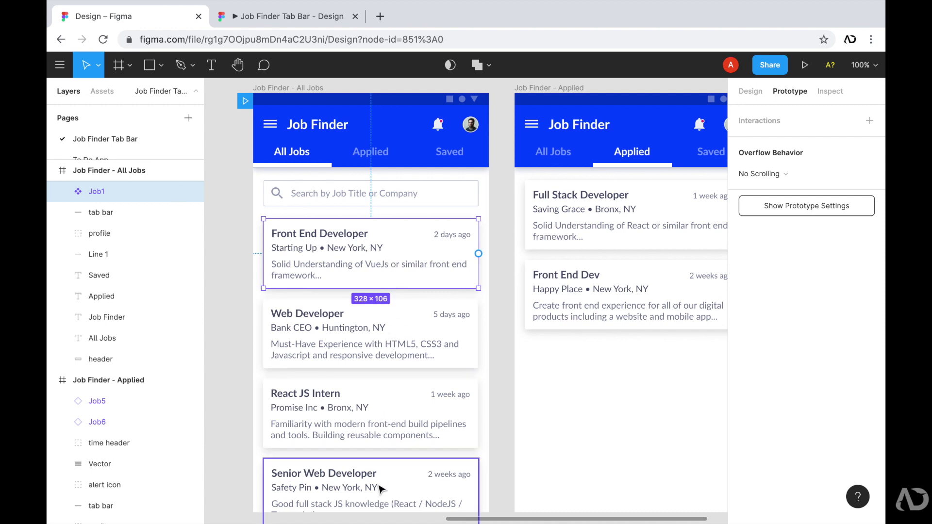
scroll(87, 286, "up", 4)
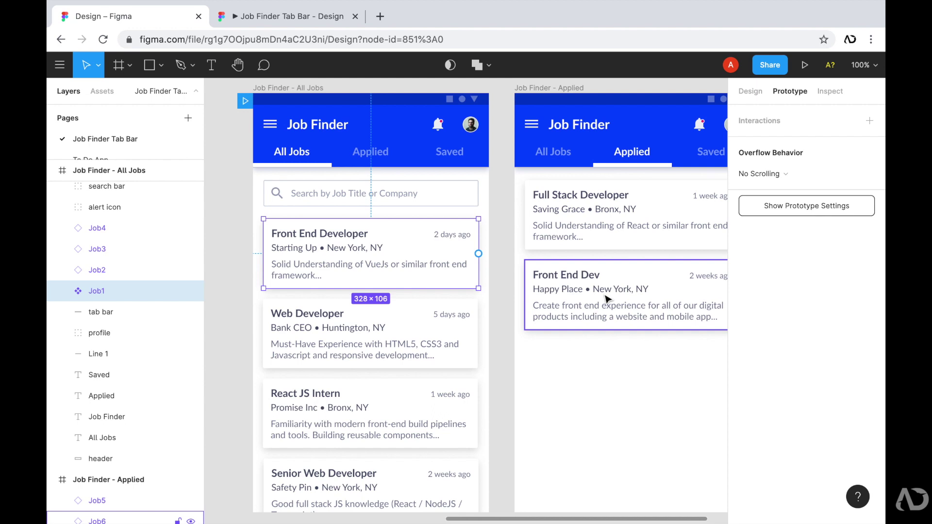
key("minus")
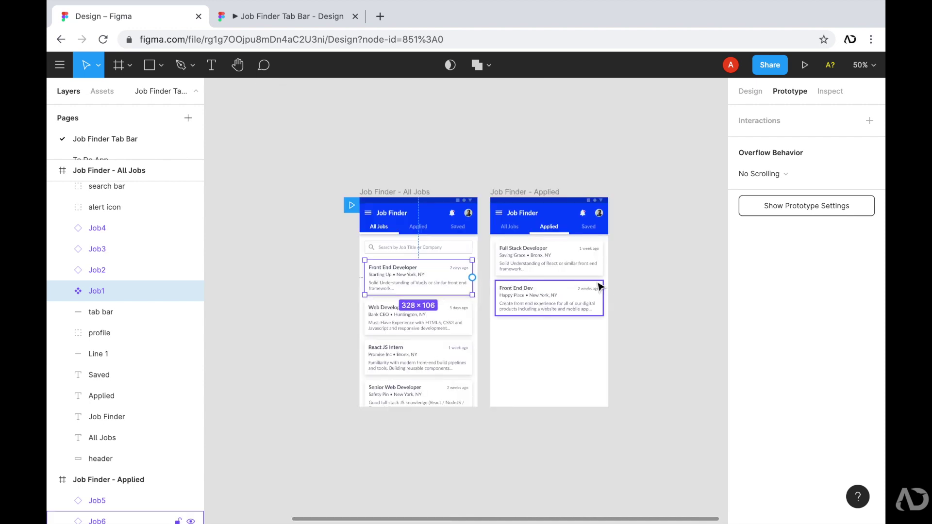
left_click_drag(536, 199, 646, 195)
left_click(578, 175)
key("shift+0")
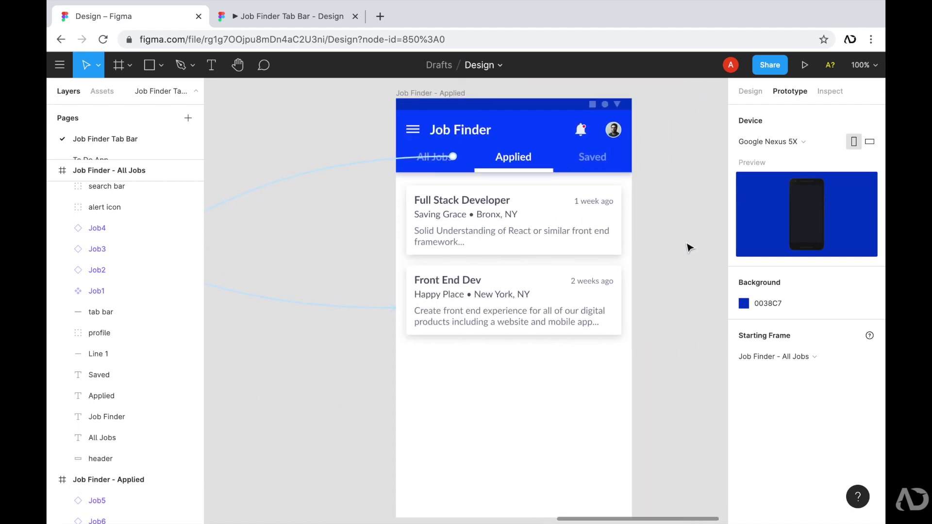
scroll(420, 260, "left", 3)
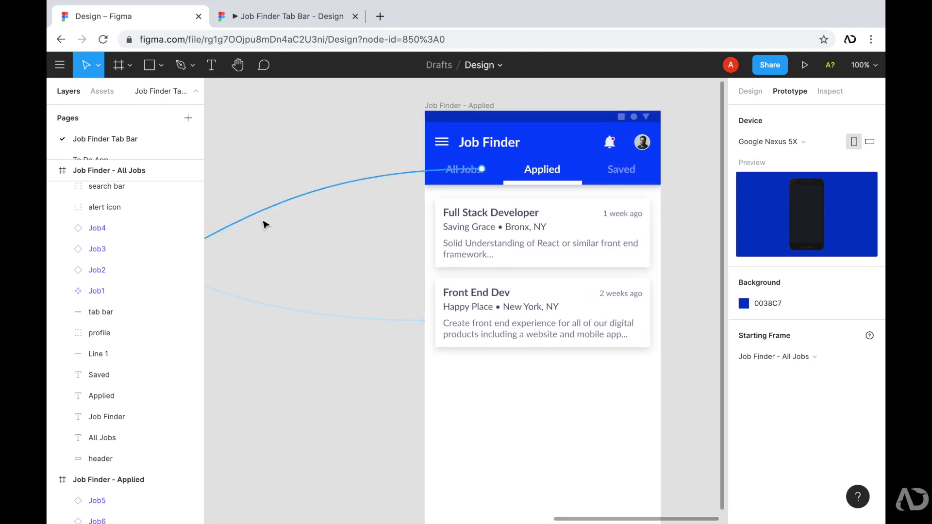
- Paste copies of the Job5 and Job6 cards into All Jobs, nudged past its right edge
left_click(481, 241)
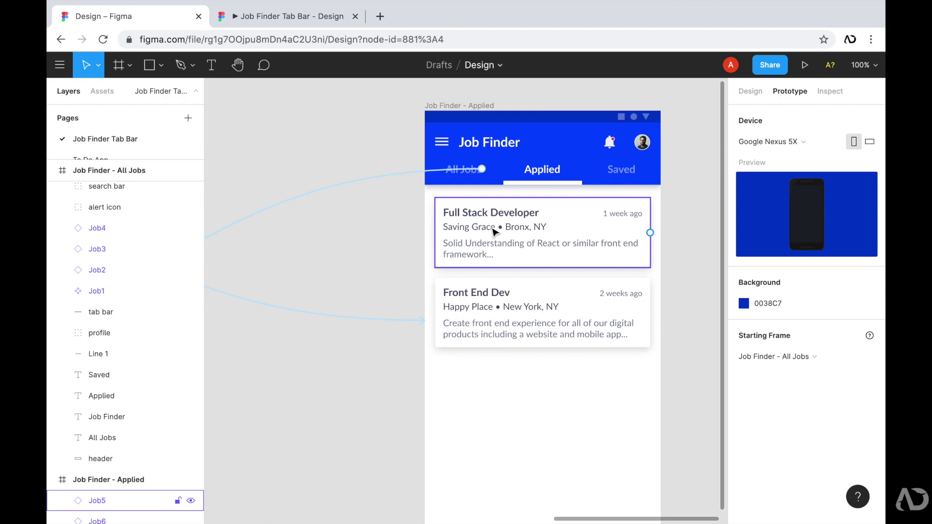
left_click(509, 301, "shift")
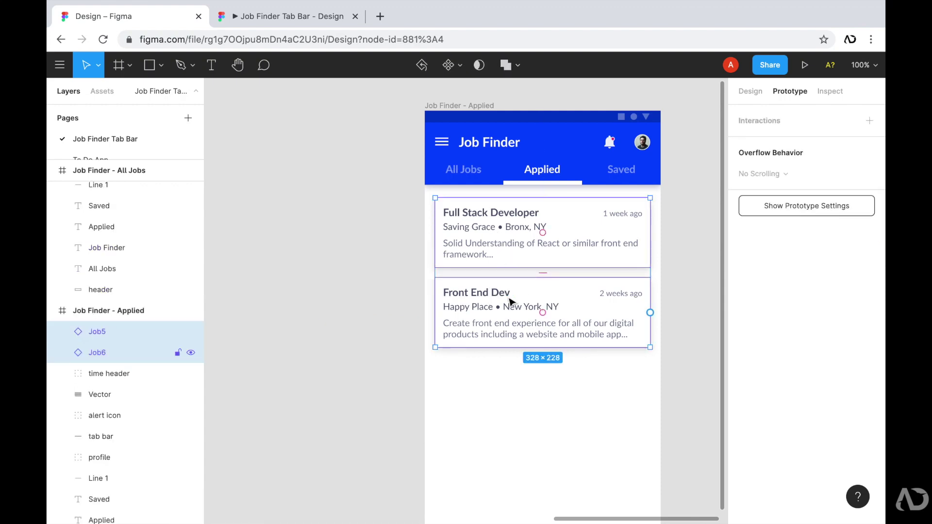
scroll(510, 301, "left", 10)
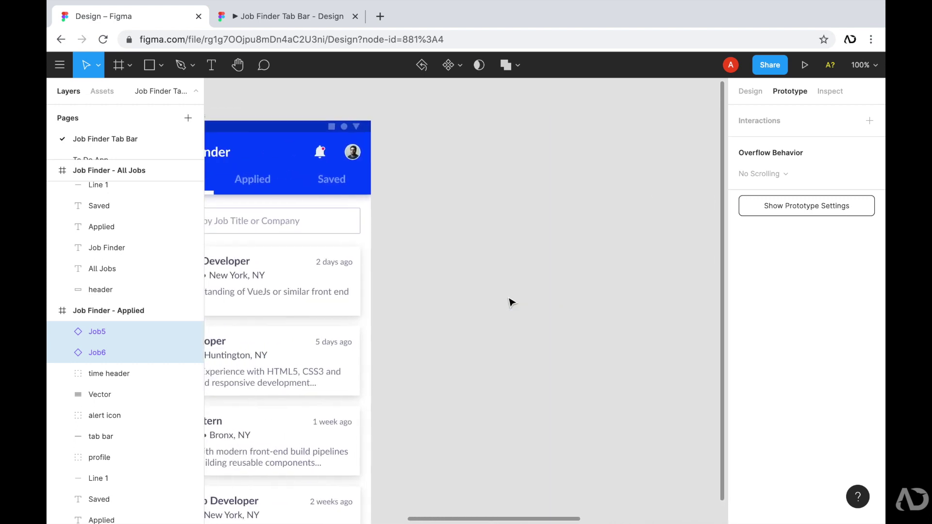
left_click(294, 113)
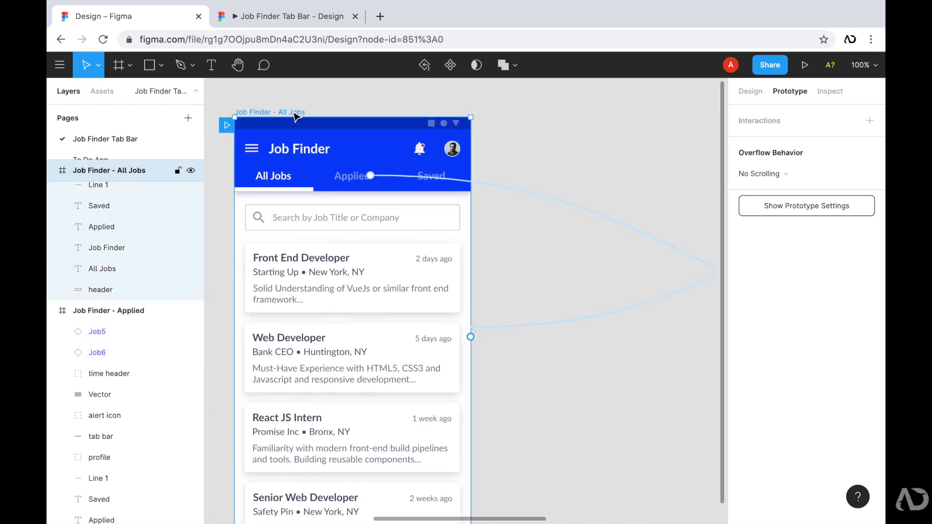
key("ctrl+v")
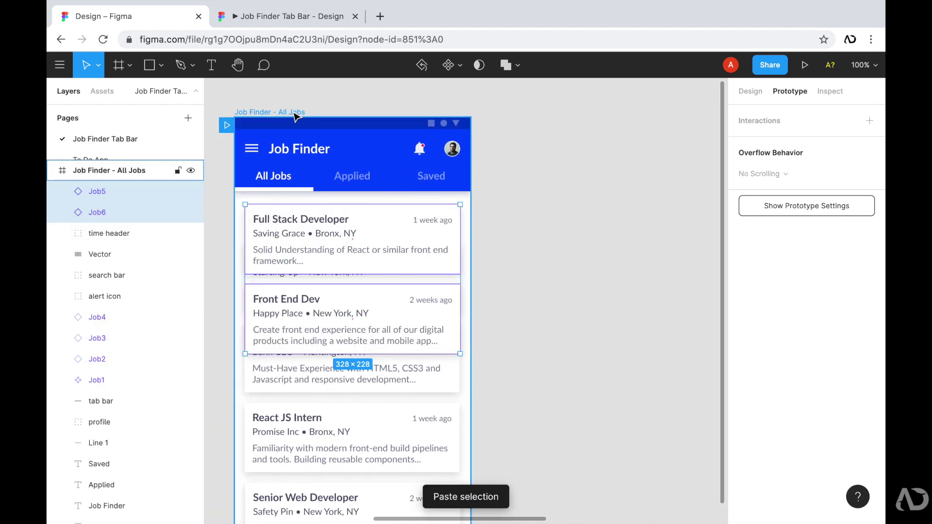
key("shift+Right")
key("shift+Right")
key("shift+Right")
key("shift+Right")
key("shift+Right")
key("shift+Right")
key("shift+Right")
key("shift+Right")
key("shift+Right")
key("shift+Right")
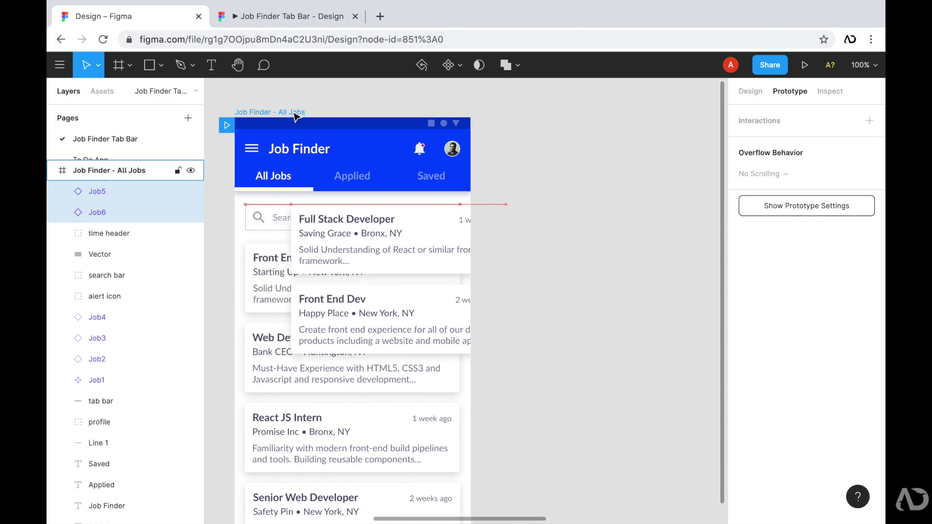
key("shift+Right")
key("shift+Right")
key("shift+Right")
key("shift+Right")
key("shift+Right")
key("shift+Right")
key("shift+Right")
key("shift+Right")
key("shift+Right")
key("shift+Right")
key("shift+Right")
key("shift+Right")
key("shift+Right")
key("shift+Right")
key("shift+Right")
key("shift+Right")
key("shift+Right")
key("shift+Right")
key("shift+Right")
key("shift+Right")
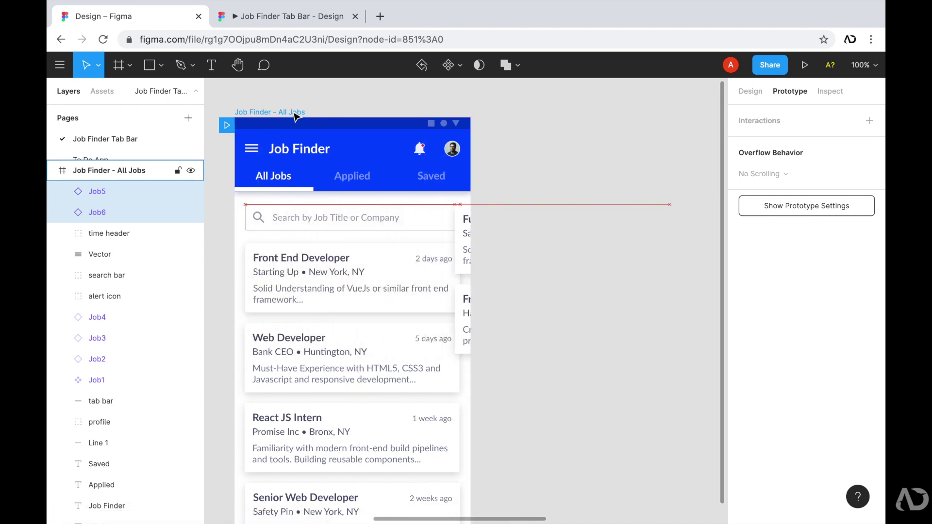
key("shift+Right")
key("shift+Right")
key("shift+Right")
key("shift+Right")
key("shift+Right")
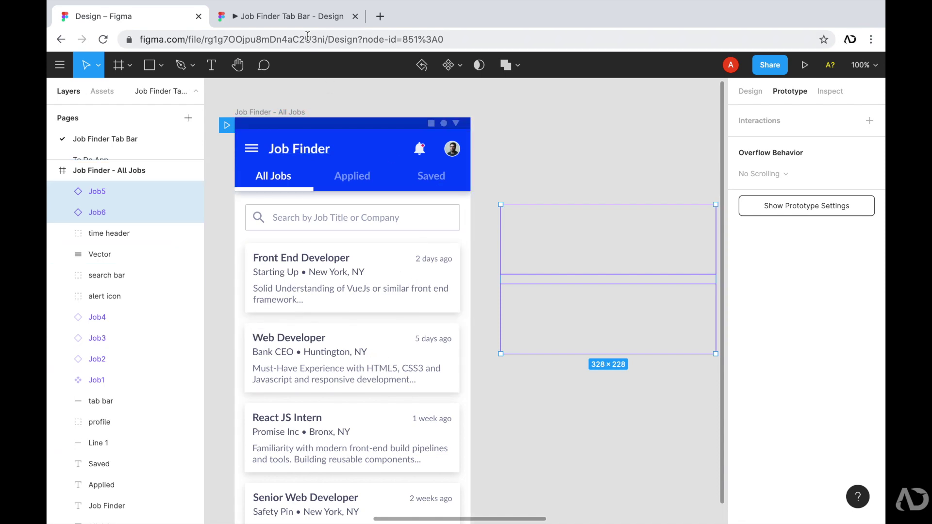
left_click(299, 17)
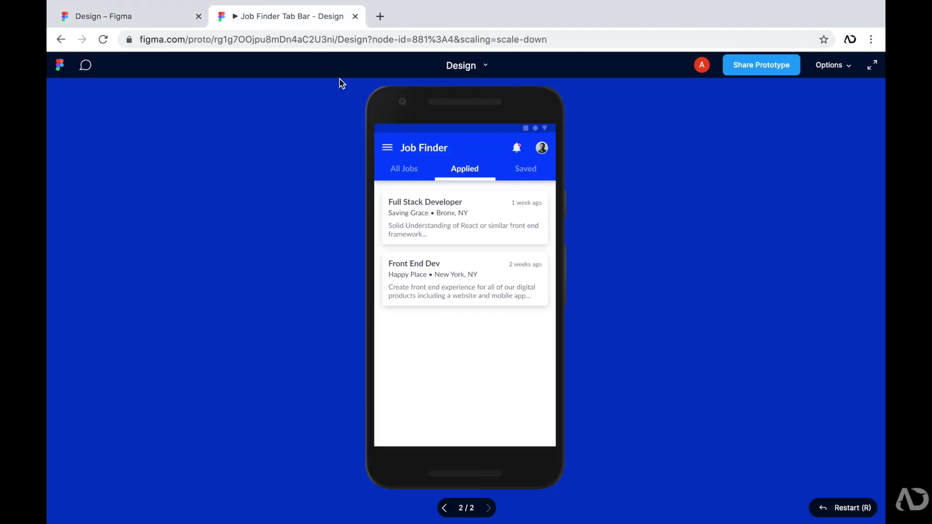
- Toggle the preview between All Jobs and Applied, end on All Jobs, and return to the design editor
left_click(395, 167)
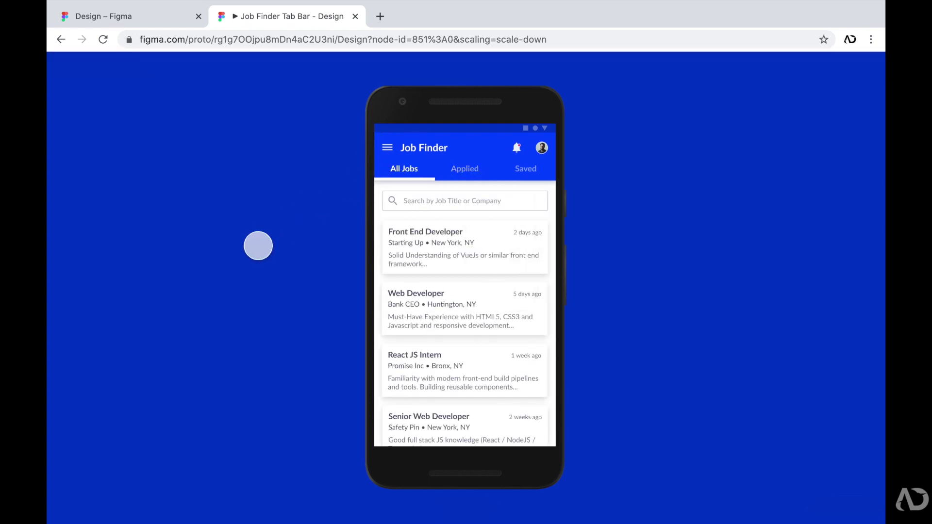
left_click(466, 167)
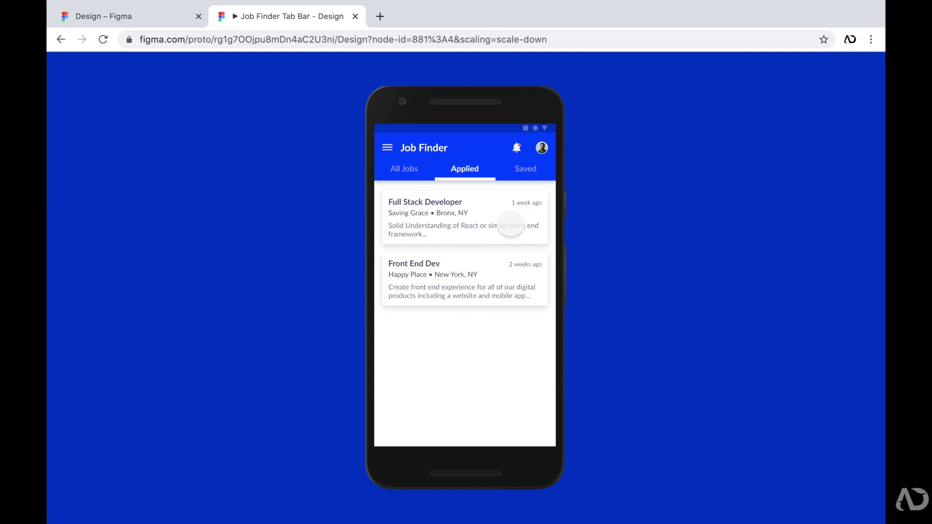
left_click(408, 169)
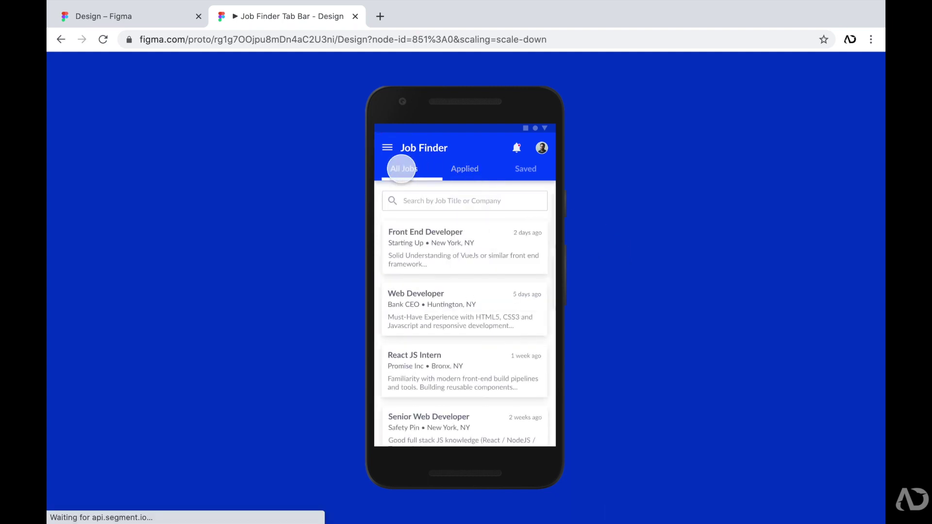
left_click(168, 19)
scroll(262, 194, "down", 3)
- Paste copies of the search bar and Job1–Job4 into the Applied frame, nudged left just outside it
scroll(255, 173, "up", 1)
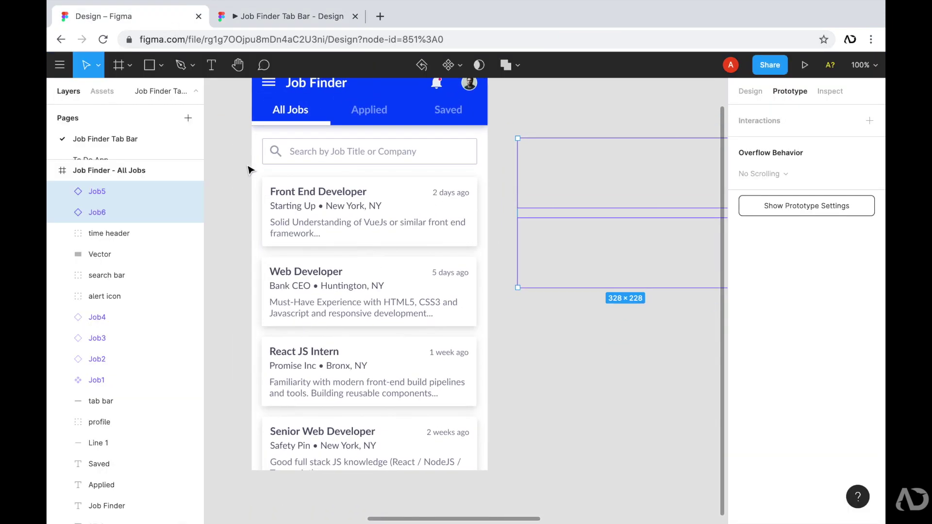
left_click(242, 161)
left_click_drag(239, 143, 382, 470)
scroll(382, 471, "right", 15)
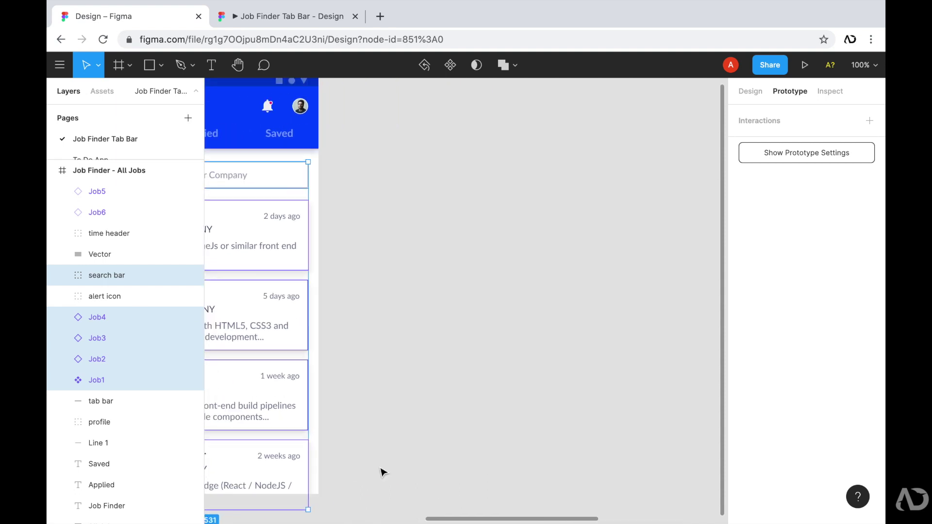
left_click(446, 96)
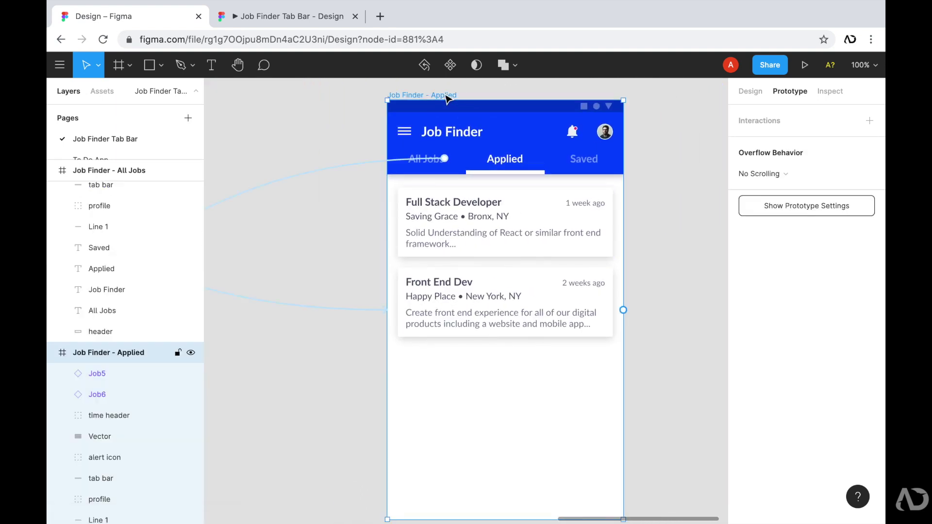
key("ctrl+v")
key("shift+Left")
key("shift+Left")
key("shift+Left")
key("shift+Left")
key("shift+Left")
key("shift+Left")
key("shift+Left")
key("shift+Left")
key("shift+Left")
key("shift+Left")
key("shift+Left")
key("shift+Left")
key("shift+Left")
key("shift+Left")
key("shift+Left")
key("shift+Left")
key("shift+Left")
key("shift+Left")
key("shift+Left")
key("shift+Left")
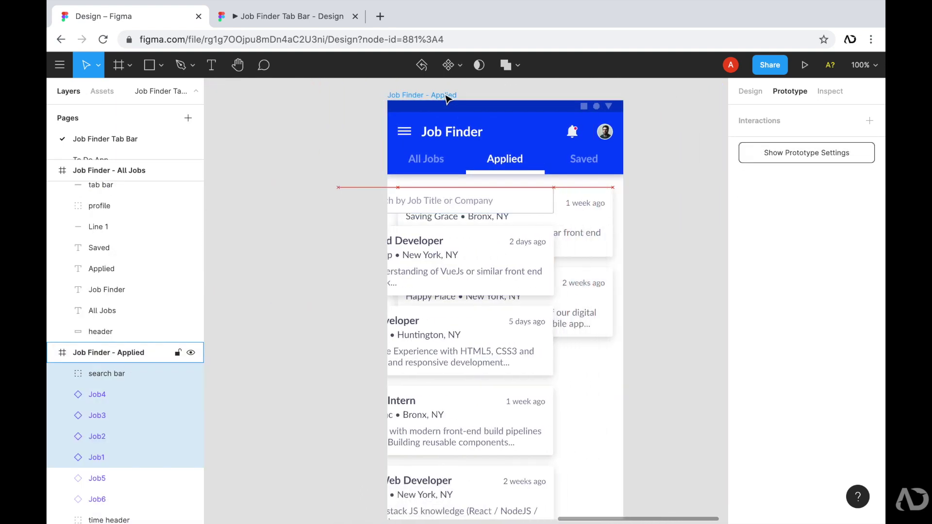
key("shift+Left")
key("shift+Left")
key("shift+Left")
key("shift+Left")
key("shift+Left")
key("shift+Left")
key("shift+Left")
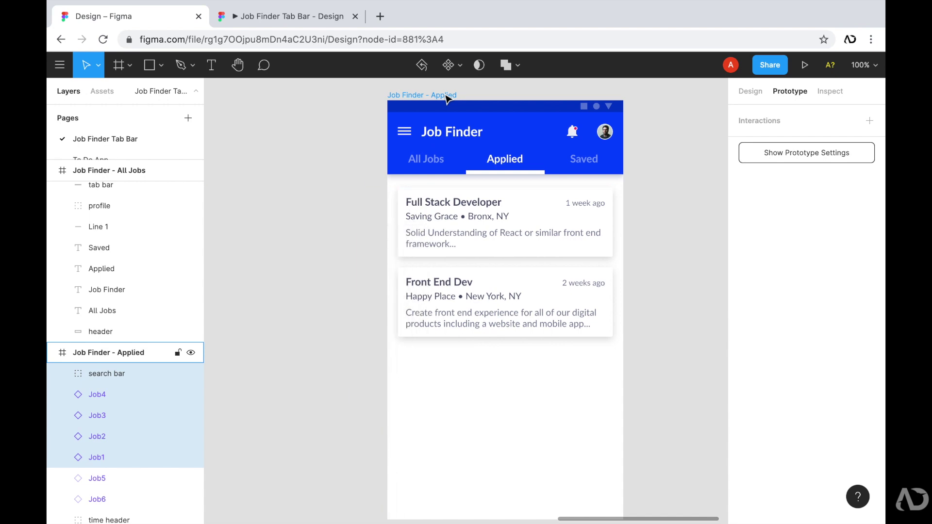
left_click(308, 18)
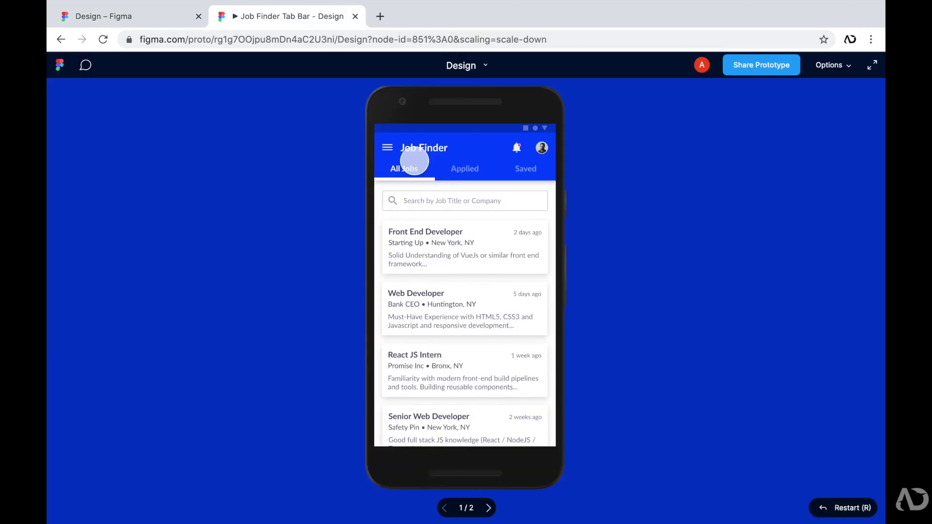
left_click(464, 169)
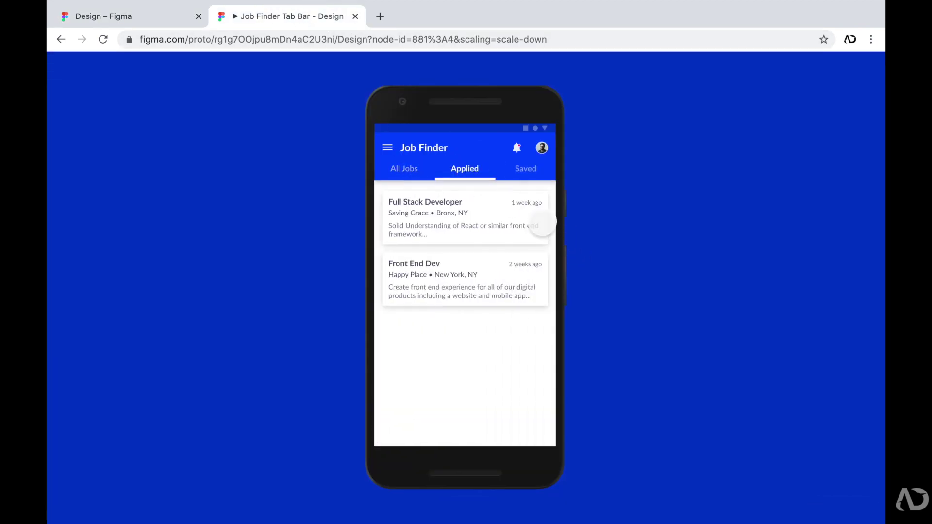
left_click(395, 174)
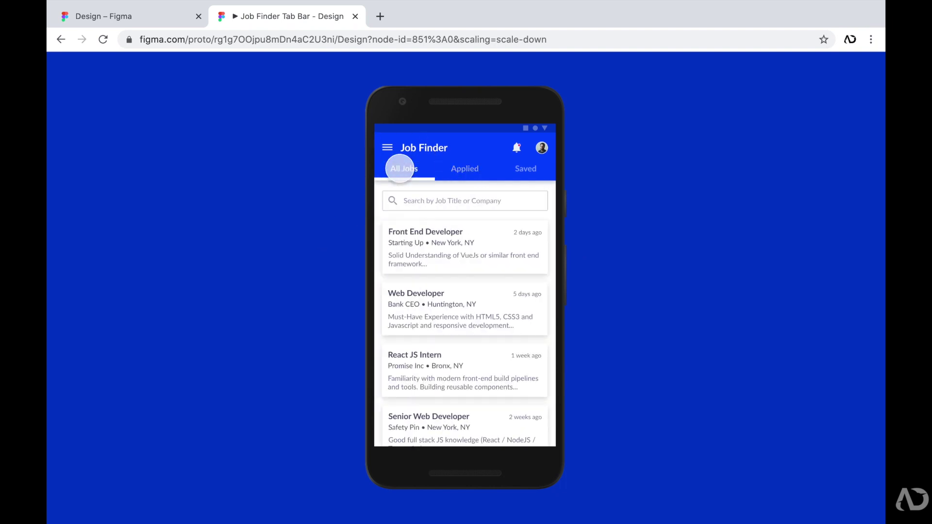
left_click(465, 171)
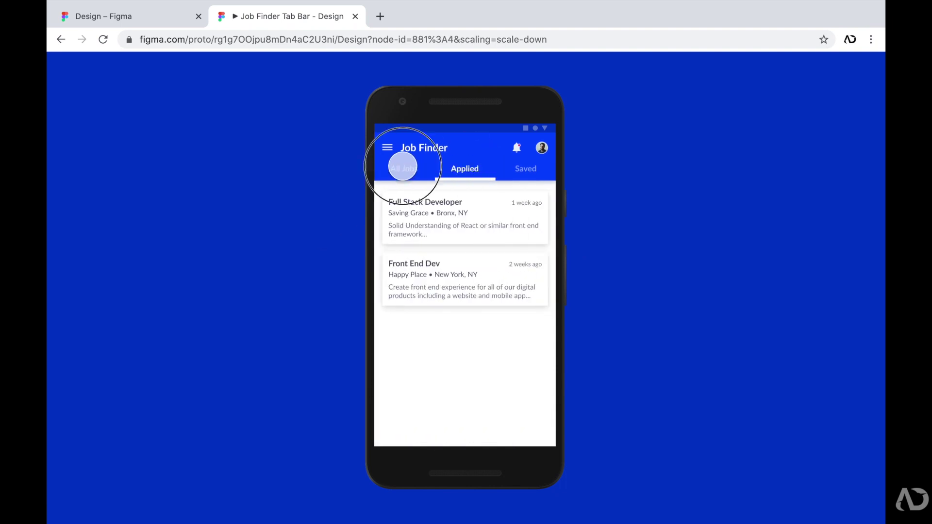
left_click(403, 167)
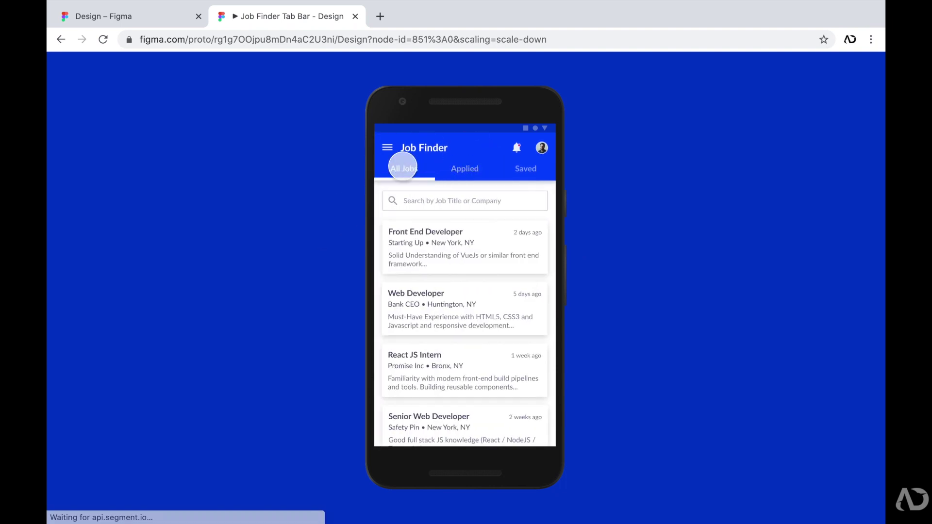
left_click(174, 20)
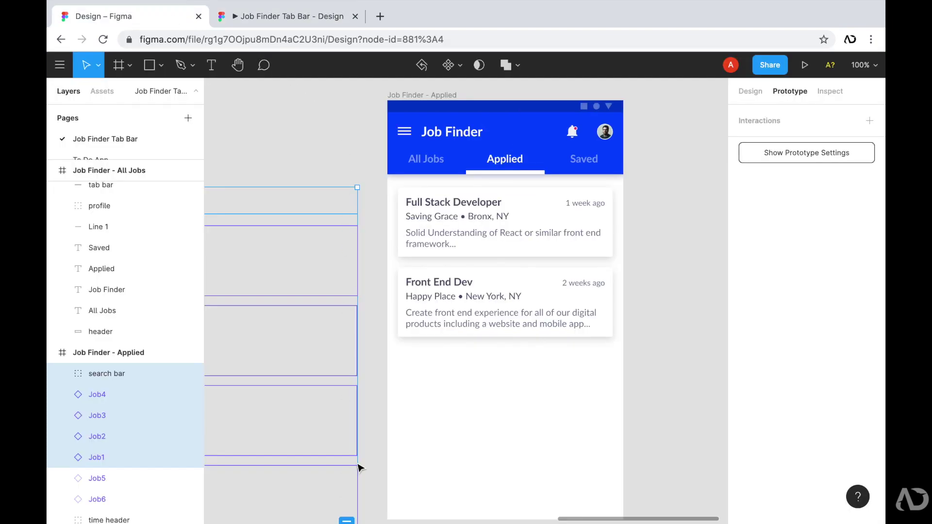
- Set the pasted off-frame items in Applied to 0% layer opacity
left_click(747, 93)
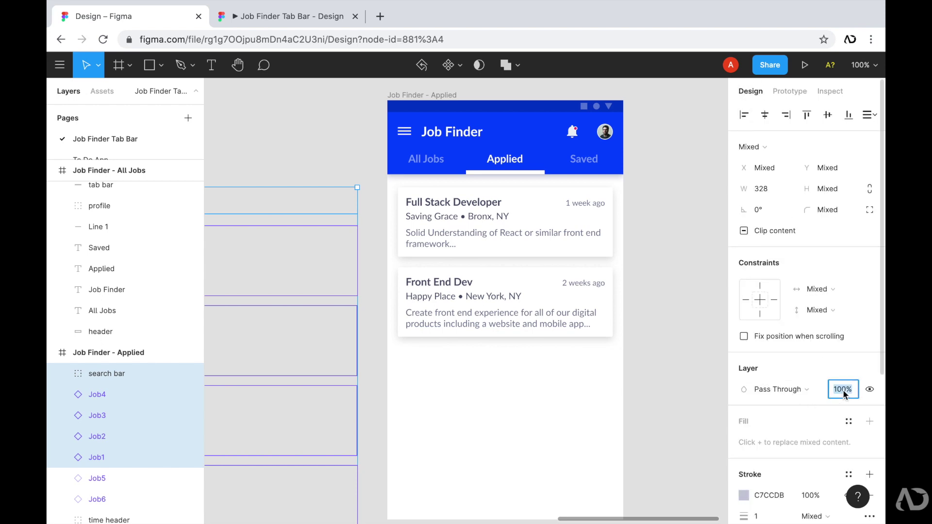
type("0")
key("Return")
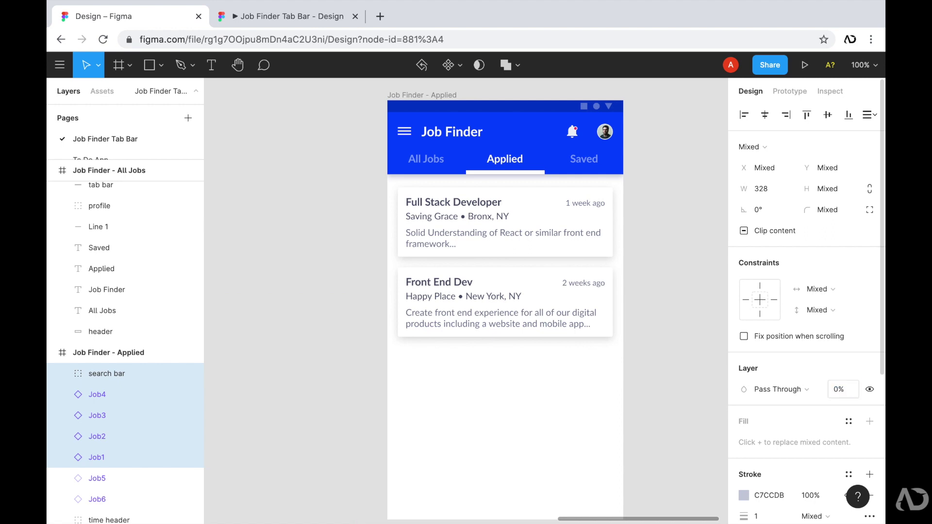
- Set the Job5 and Job6 cards in All Jobs to 0% opacity
scroll(622, 405, "left", 10)
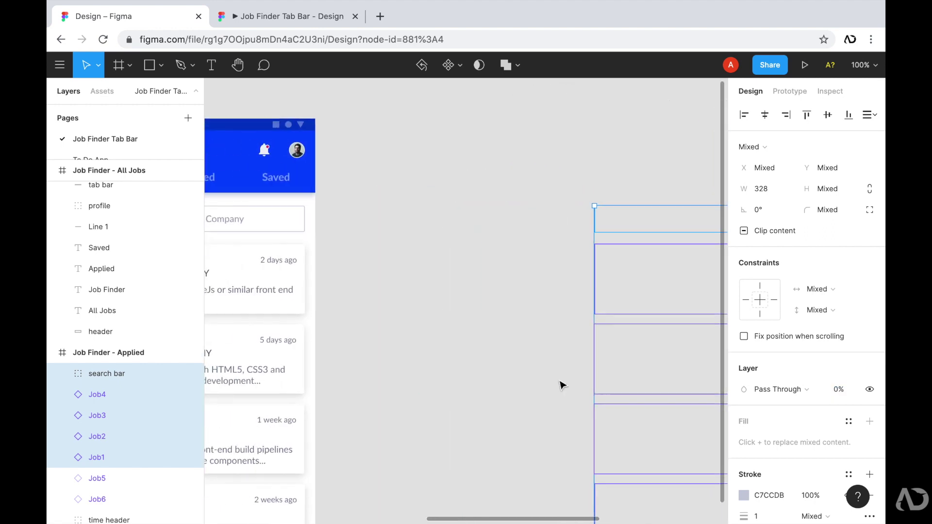
scroll(562, 384, "left", 3)
left_click(291, 115)
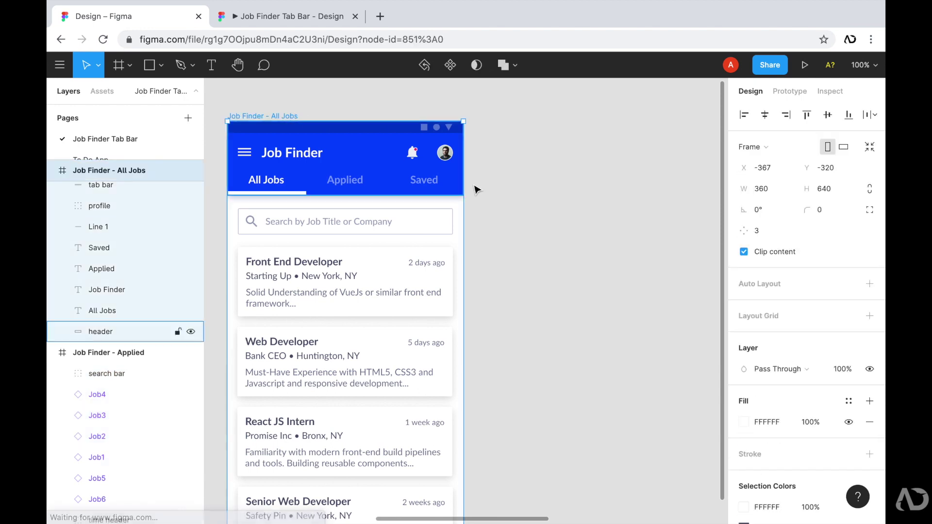
scroll(144, 307, "up", 5)
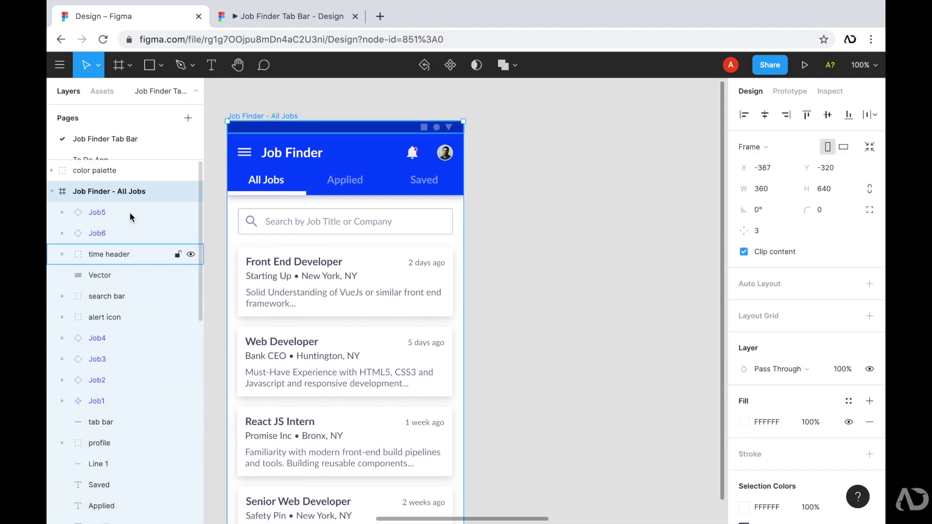
left_click(129, 216)
left_click(124, 234, "shift")
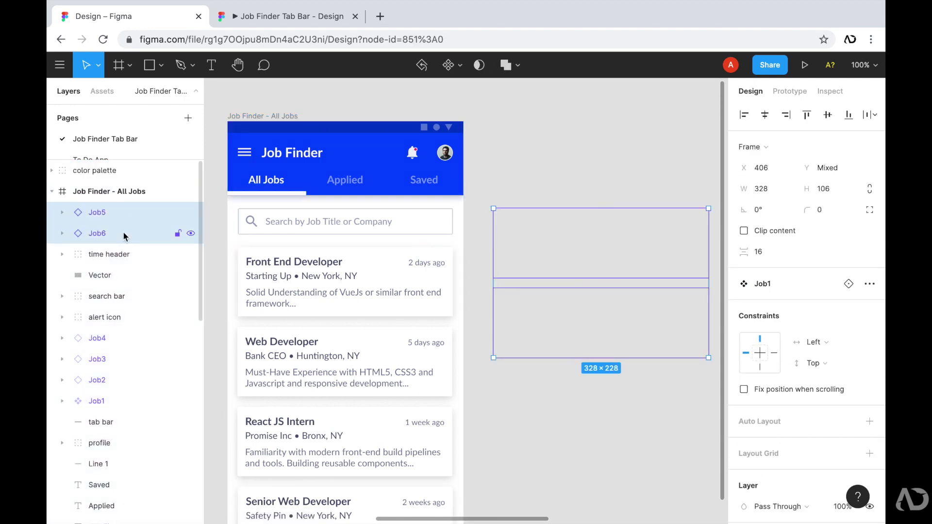
scroll(806, 376, "down", 4)
left_click(842, 418)
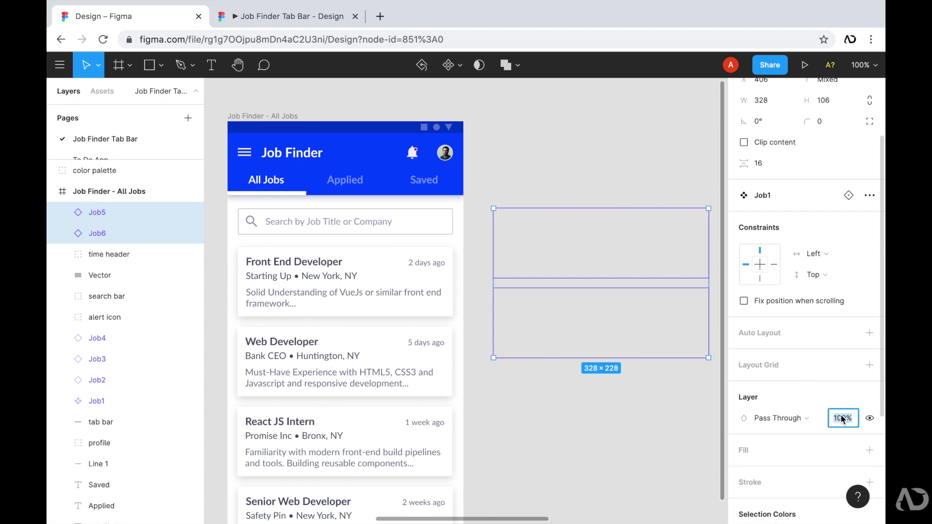
type("0")
key("Return")
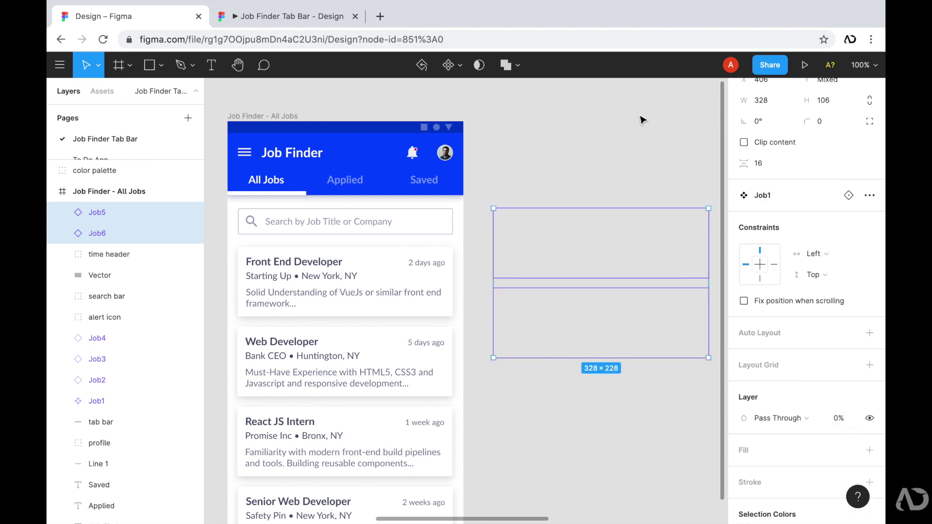
left_click(642, 120)
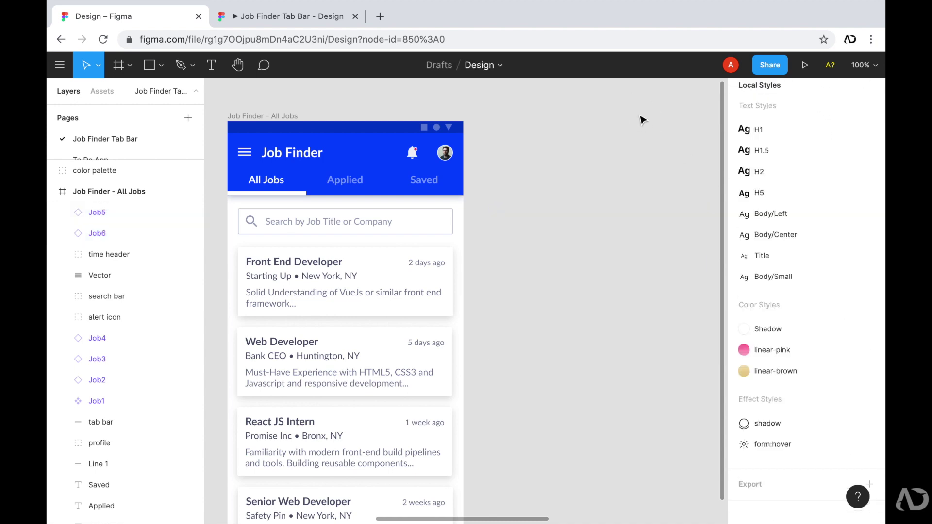
- Switch between Applied and All Jobs several times in the preview, ending on All Jobs, to check the sliding cards
left_click(301, 16)
left_click(462, 168)
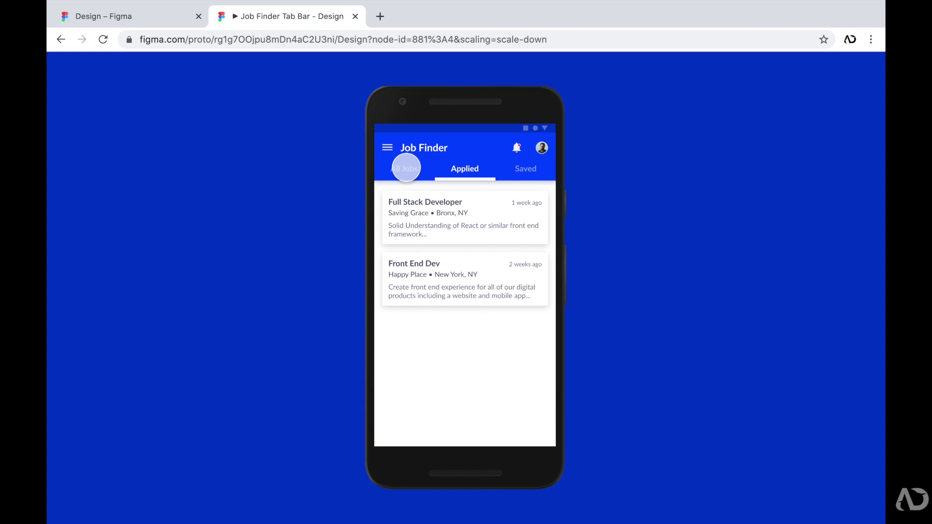
left_click(406, 168)
left_click(459, 167)
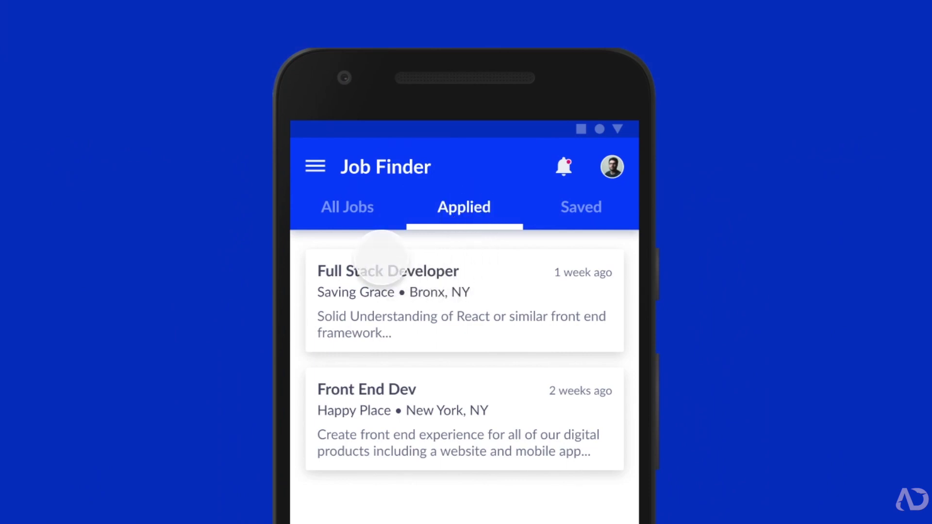
left_click(344, 214)
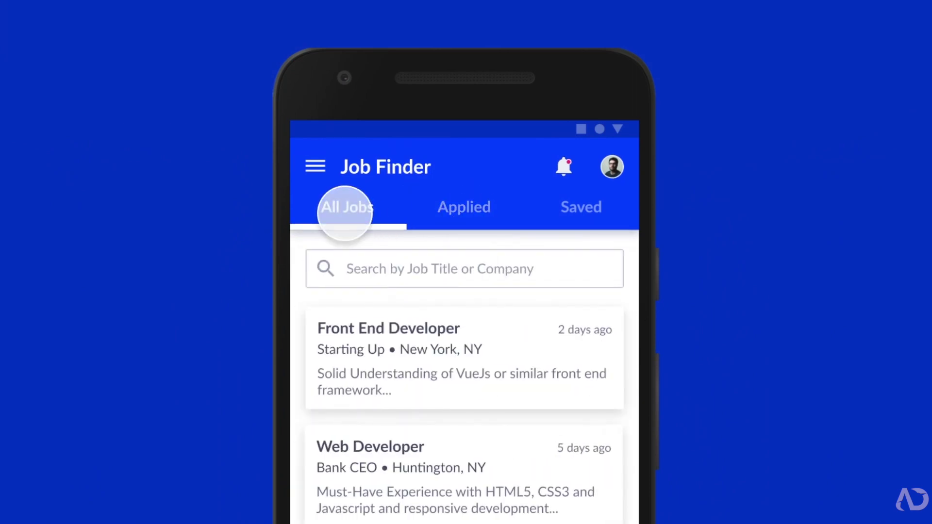
left_click(466, 214)
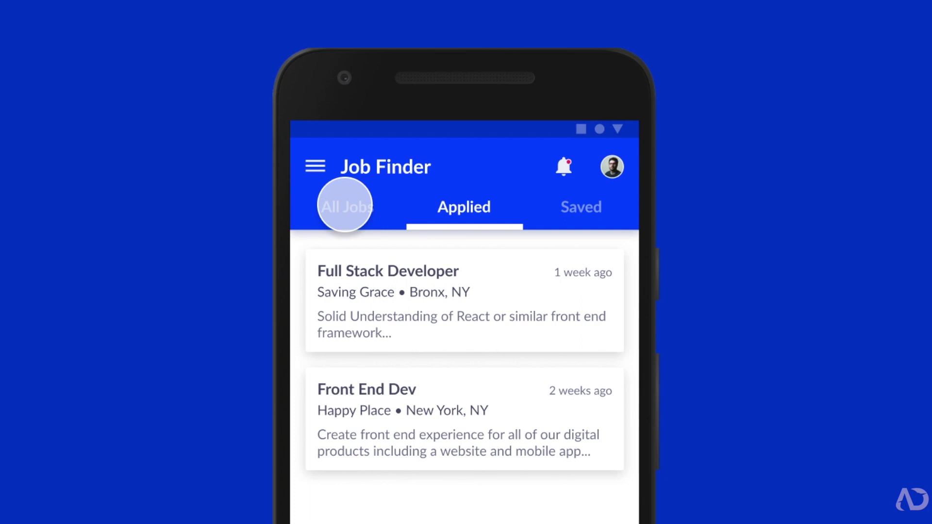
left_click(344, 205)
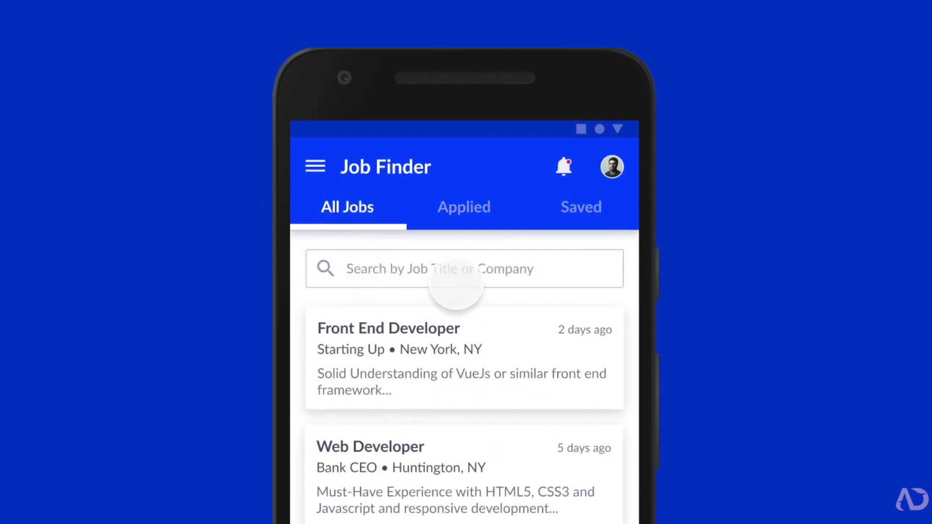